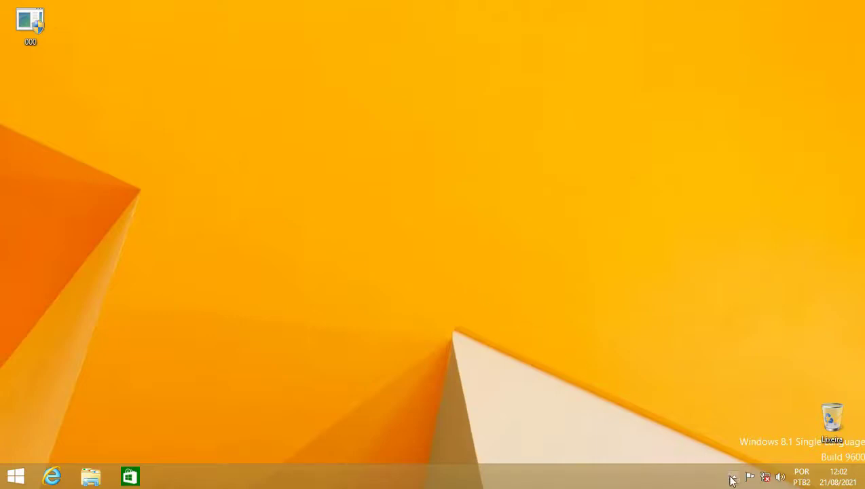
Try to open the Task Manager from the taskbar and dismiss the error dialog.
right_click(648, 476)
click(686, 432)
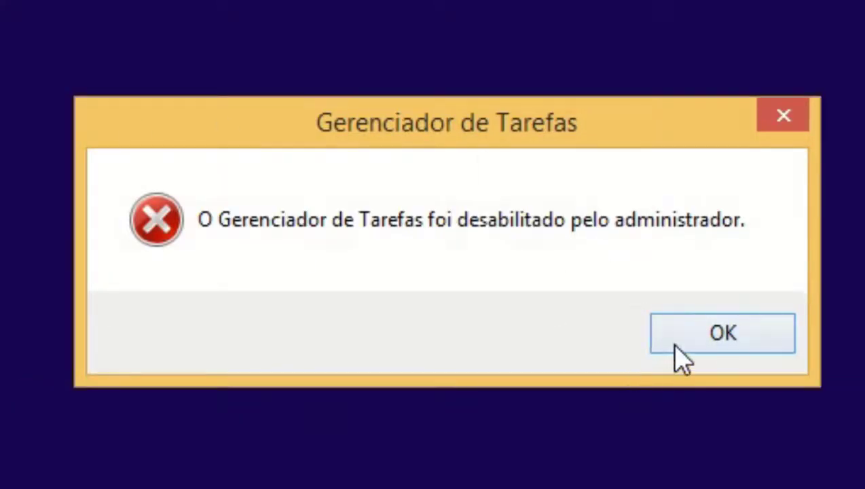
click(676, 346)
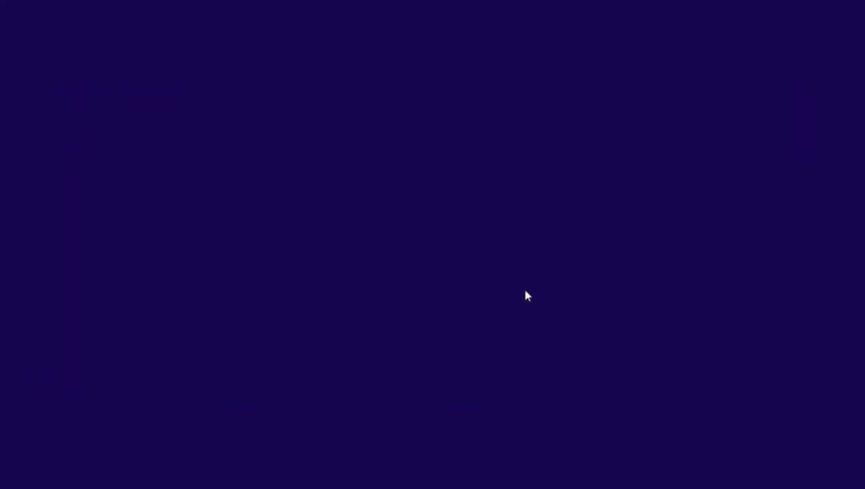
click(1, 484)
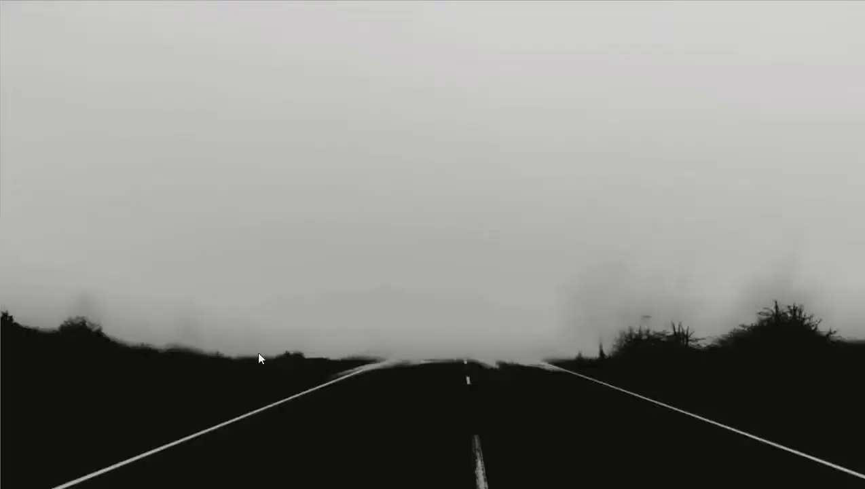
click(298, 10)
click(370, 181)
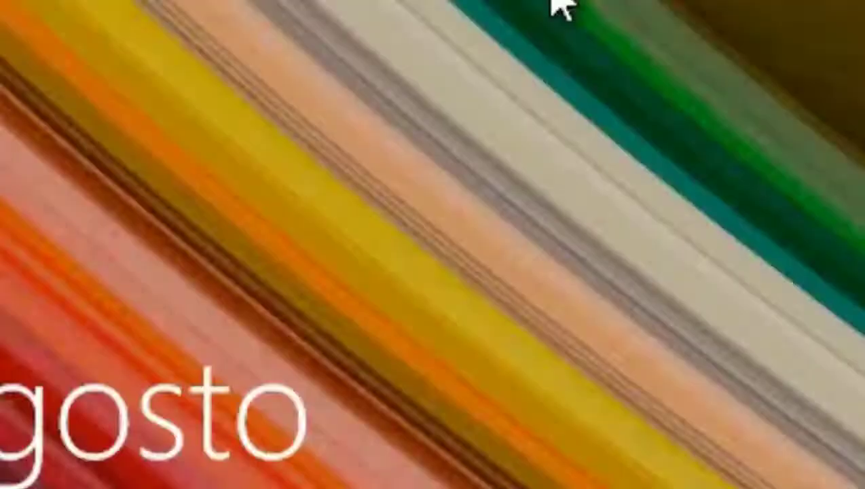
Dismiss the lock screen and restart the computer from the sign-in screen.
click(435, 249)
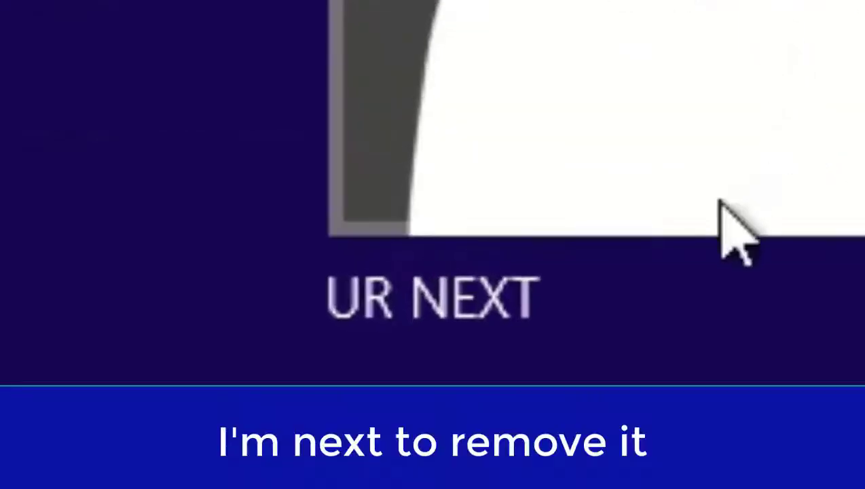
click(828, 448)
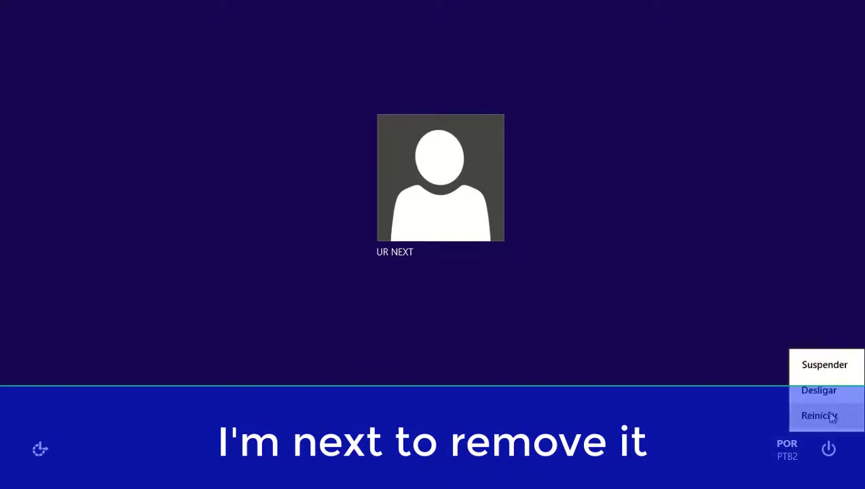
click(820, 414)
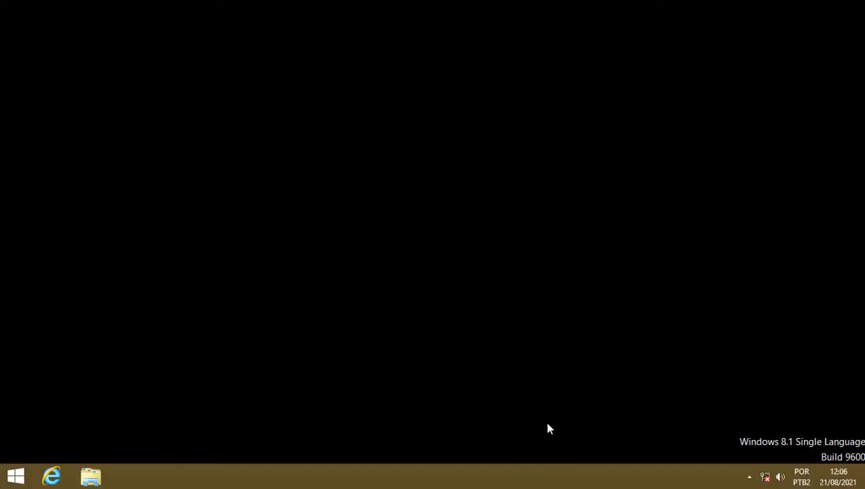
Return to the desktop, open the OPENME document in WordPad to read its text, and close it.
click(19, 479)
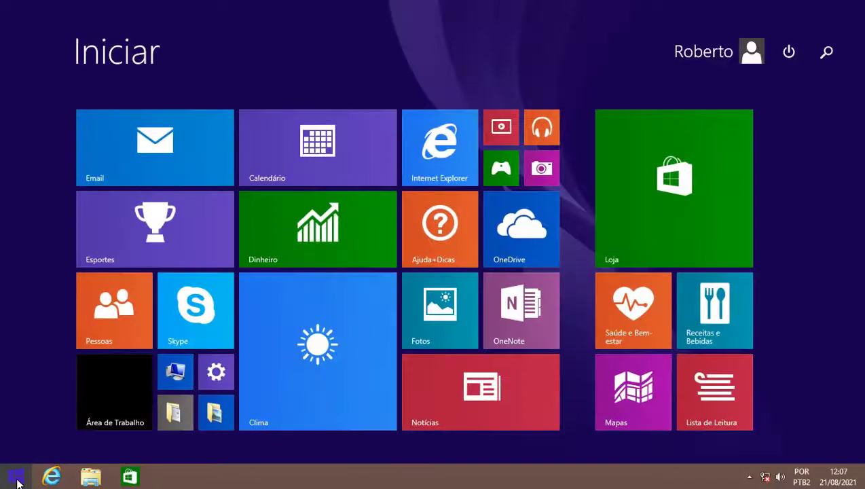
click(16, 479)
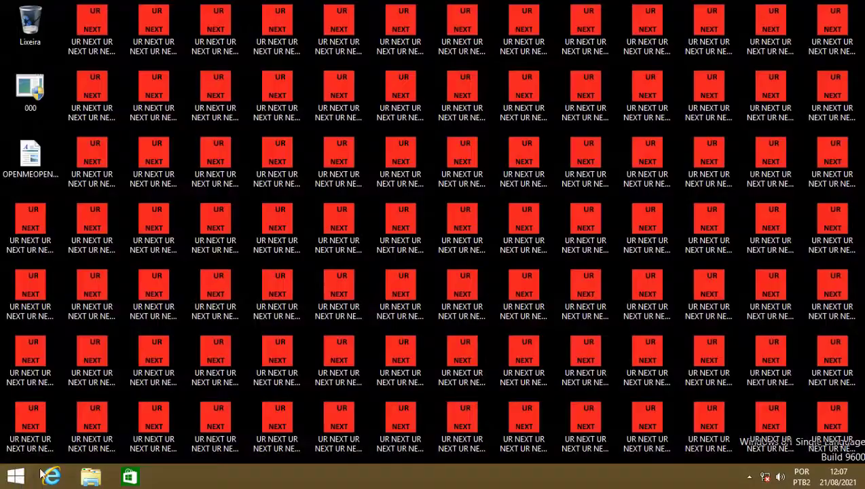
click(29, 165)
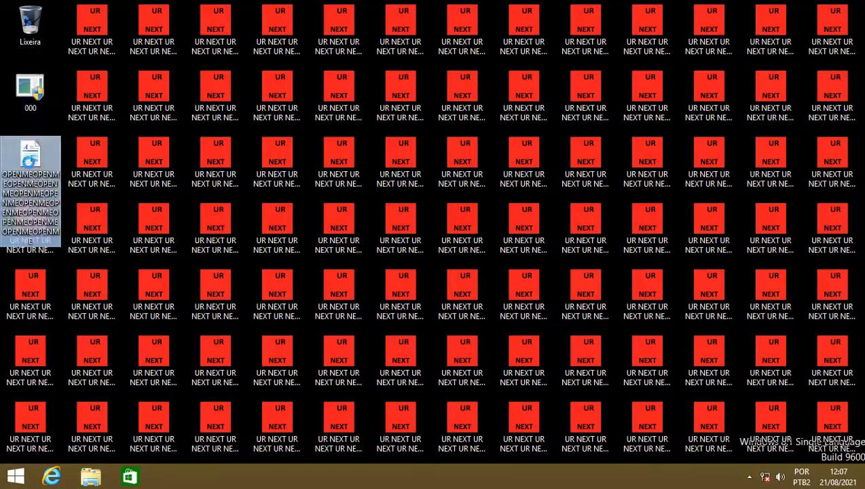
double_click(29, 238)
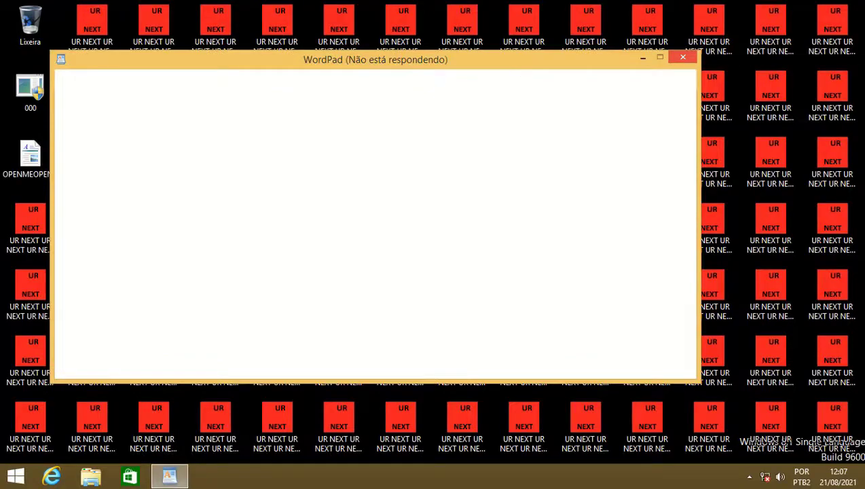
drag(496, 63, 574, 89)
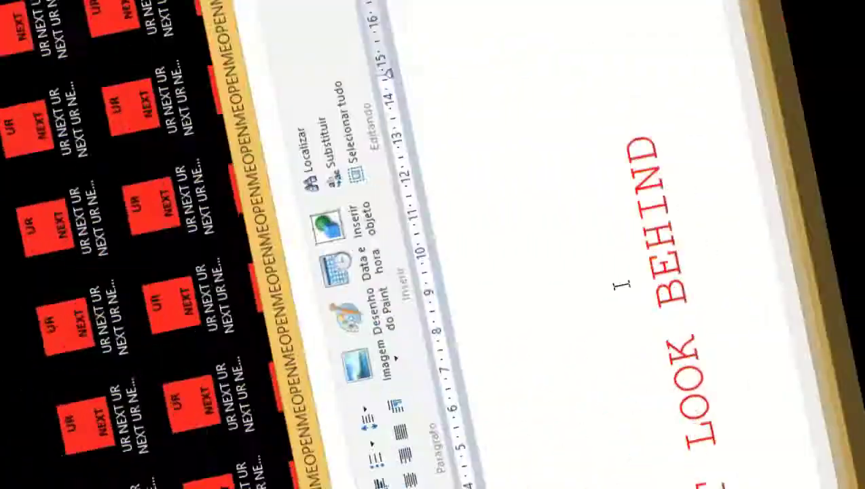
key(ctrl+a)
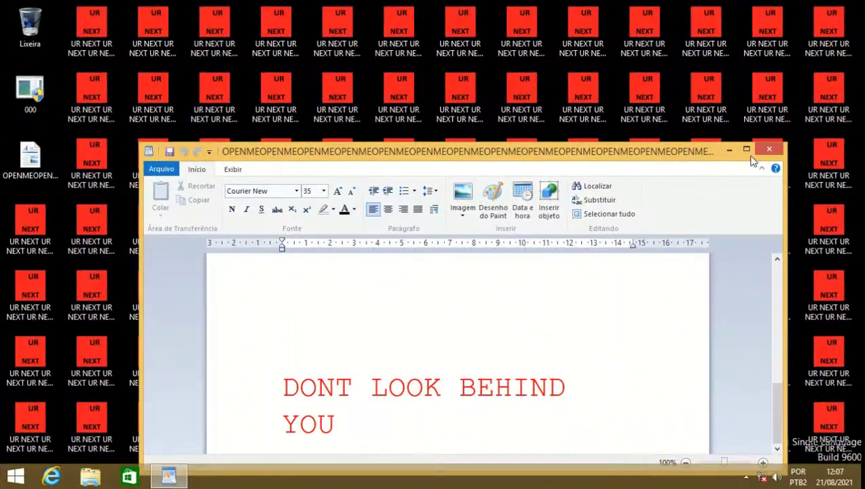
click(750, 151)
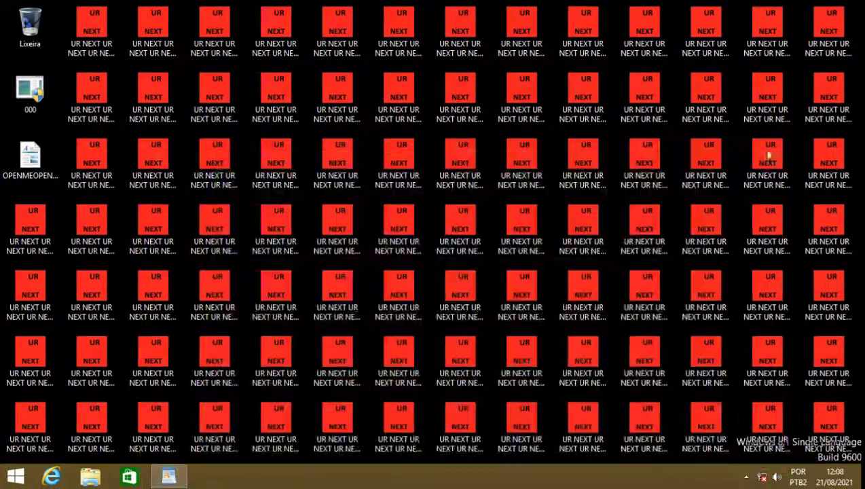
Open one of the UR NEXT text files on the desktop, read through its contents and close it.
double_click(406, 234)
scroll(148, 161, down, 7)
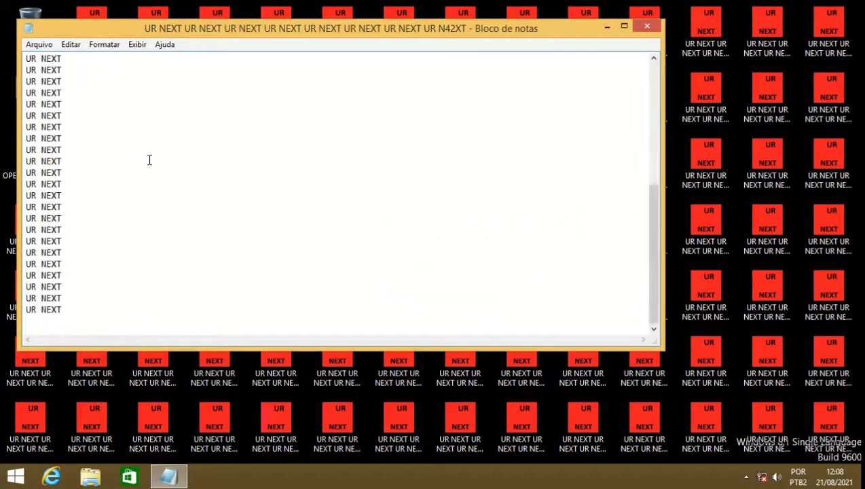
scroll(149, 160, up, 7)
drag(228, 31, 192, 138)
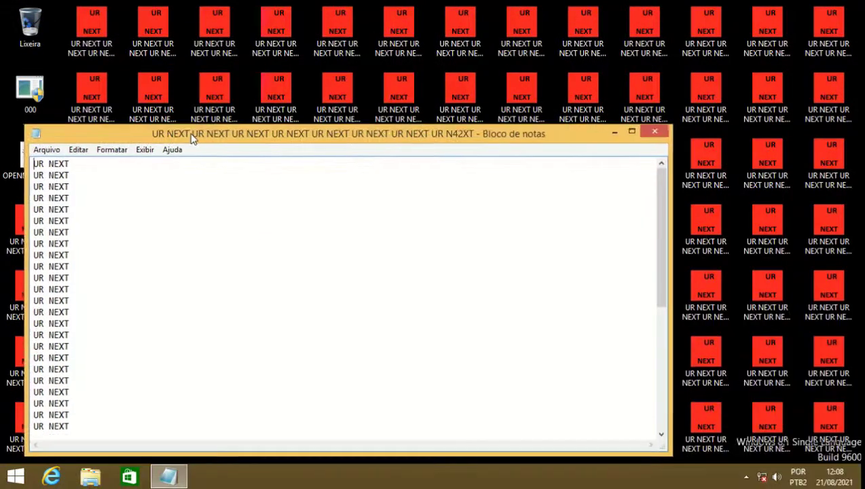
click(655, 131)
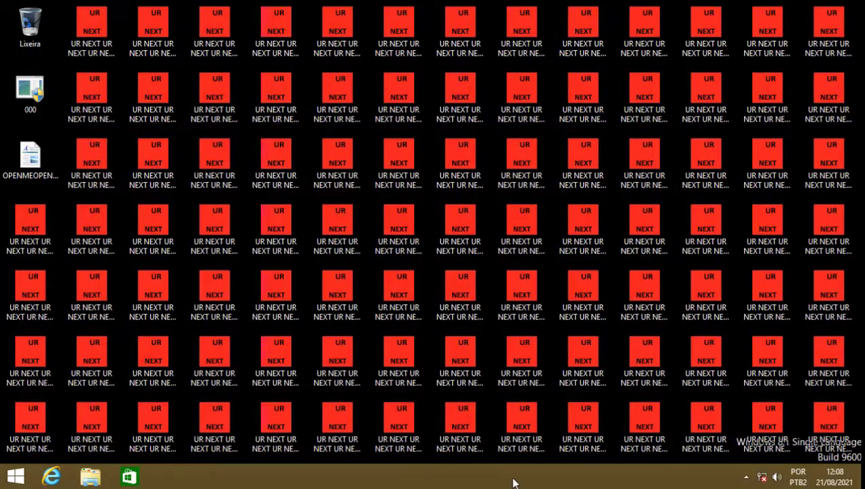
Try again to open the Task Manager and dismiss the "run away" and error dialogs.
right_click(467, 477)
click(502, 448)
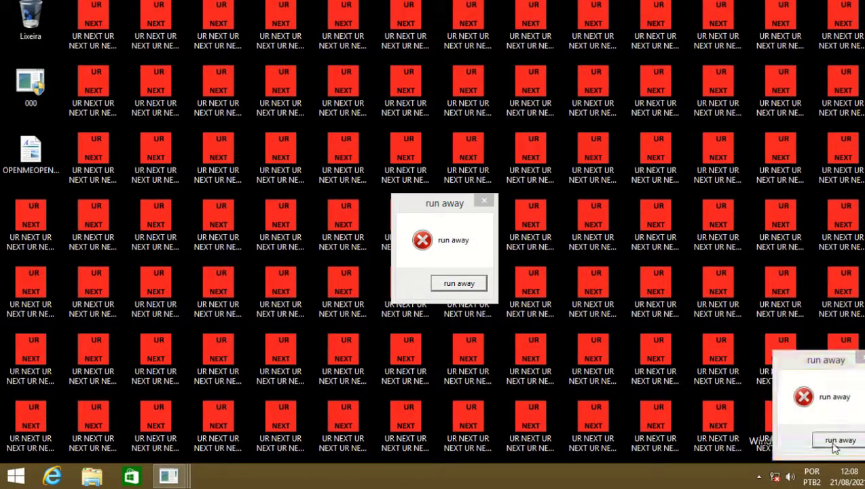
click(449, 284)
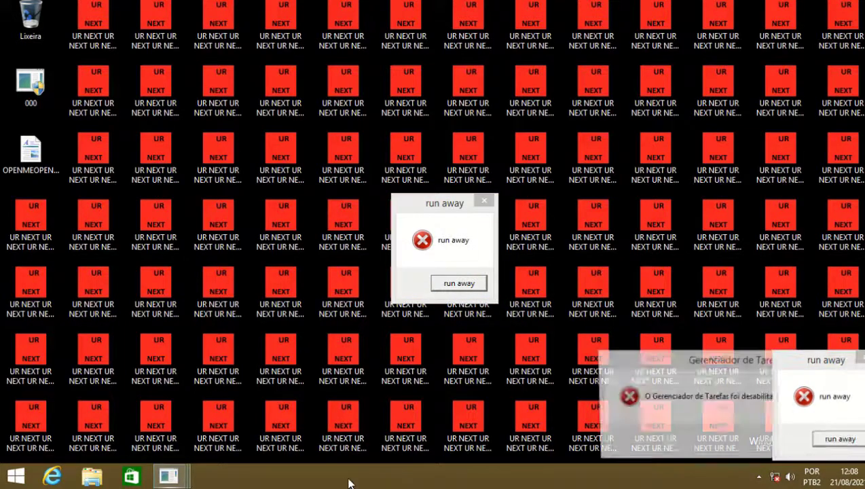
click(571, 342)
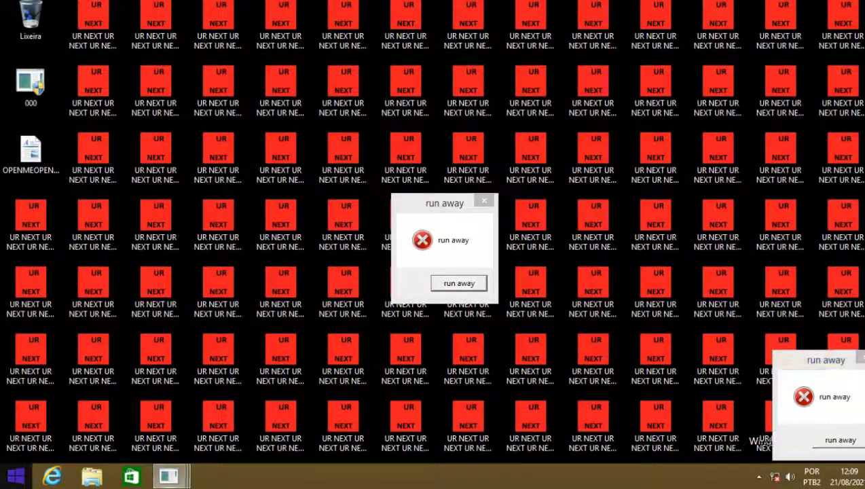
Open Prompt de Comando from the full list of apps and reposition its window on the desktop.
click(13, 476)
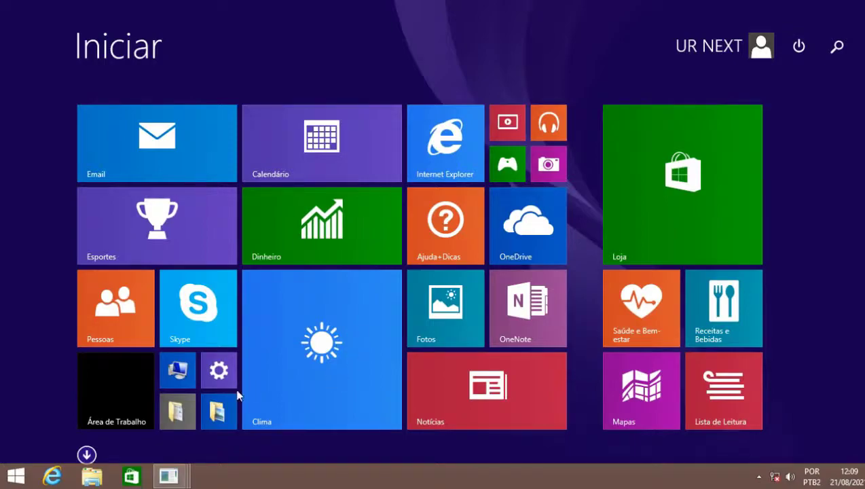
click(86, 455)
key(Escape)
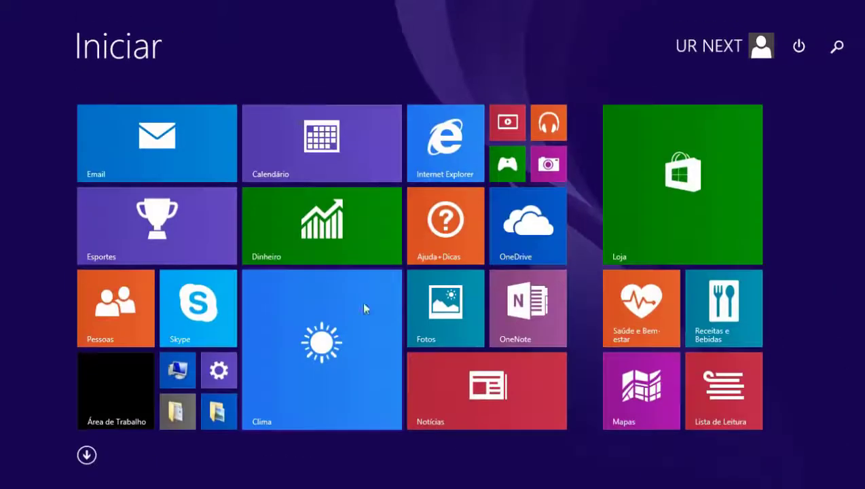
click(86, 454)
scroll(370, 303, down, 5)
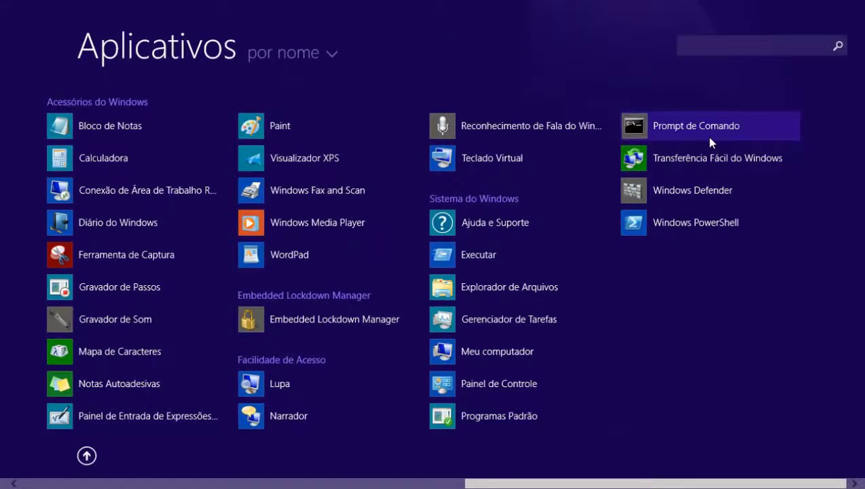
click(709, 136)
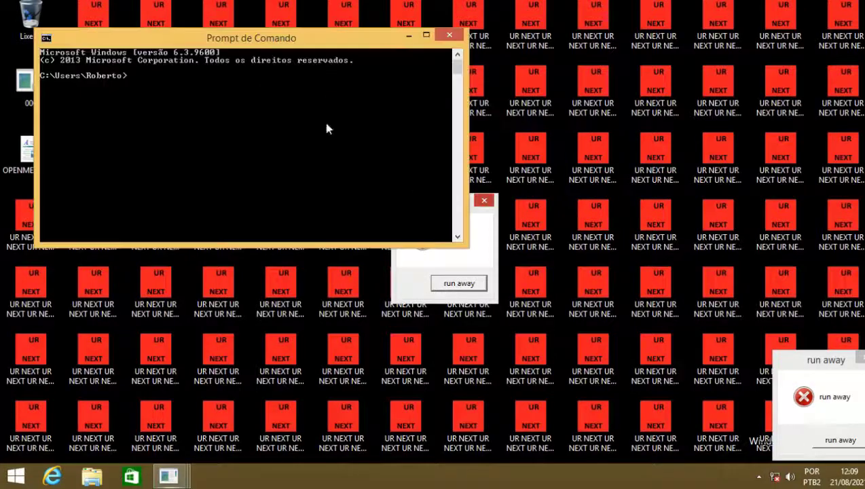
drag(259, 42, 304, 116)
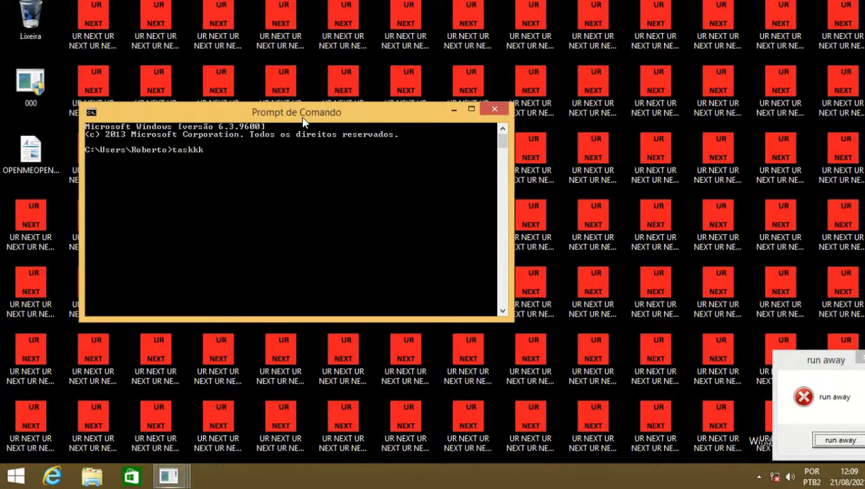
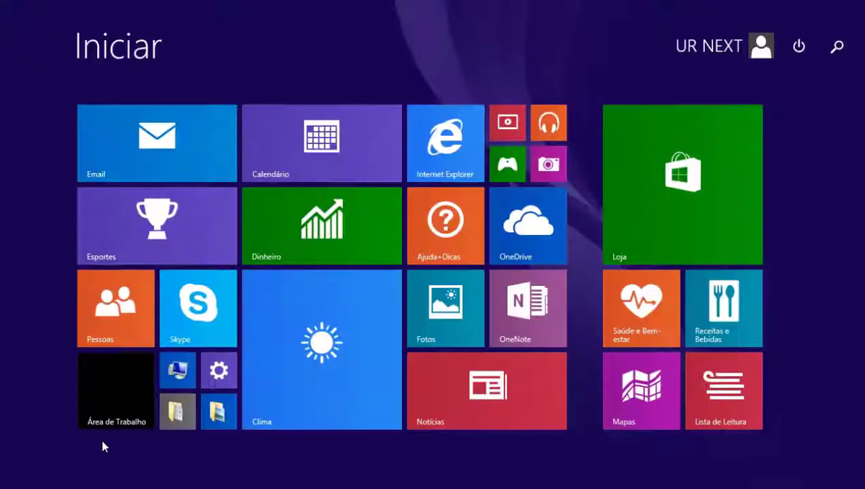
Open a new Prompt de Comando window and force-terminate the pop-up process with "taskkill /f /im runaway.exe".
click(87, 456)
scroll(442, 259, down, 10)
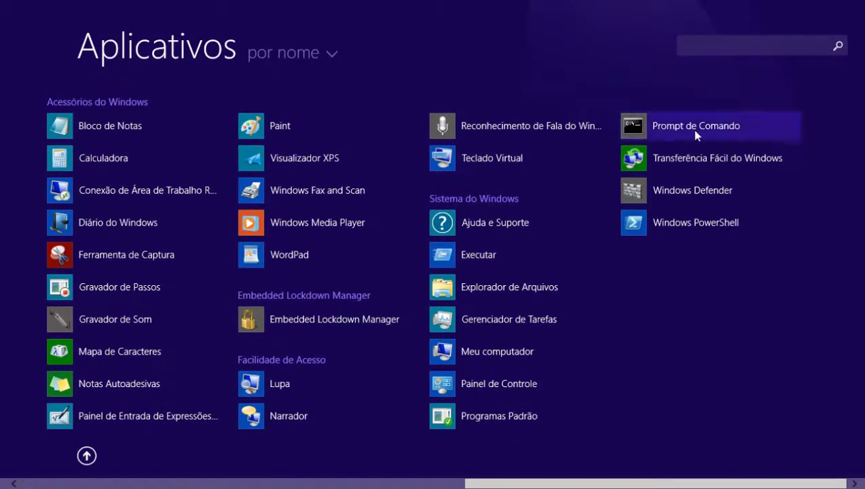
click(15, 475)
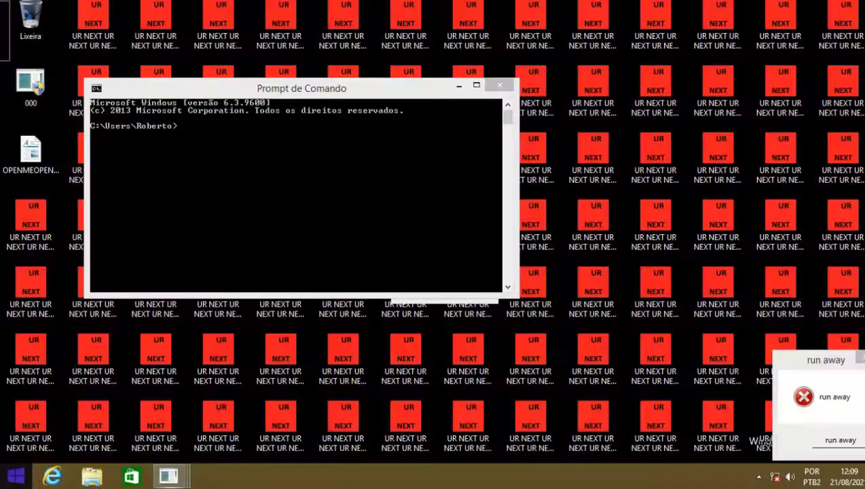
click(15, 475)
click(15, 475)
text(taskkill /f /im runaway.exe)
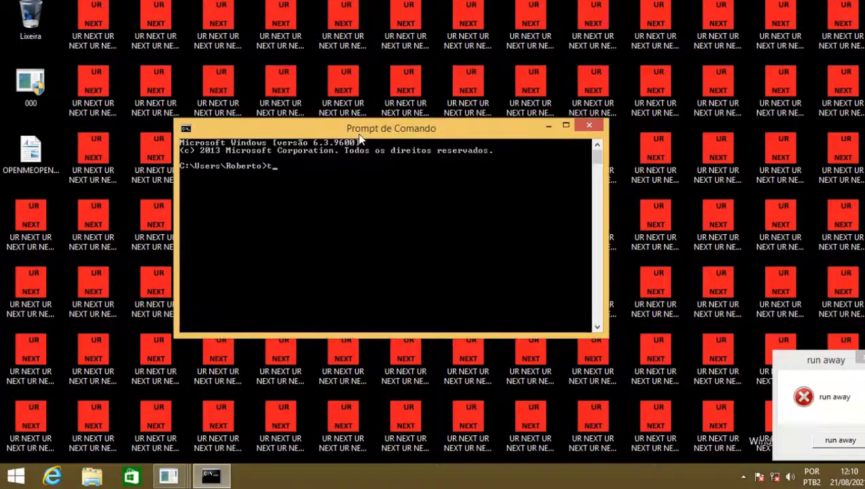
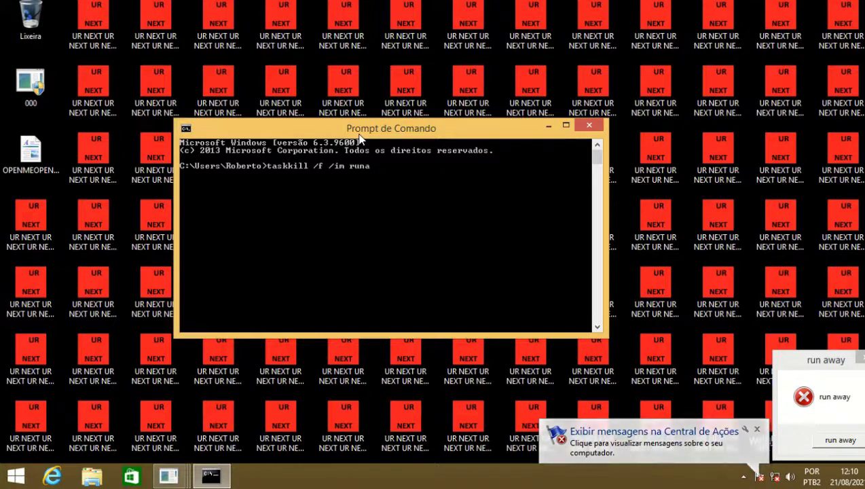
text(w)
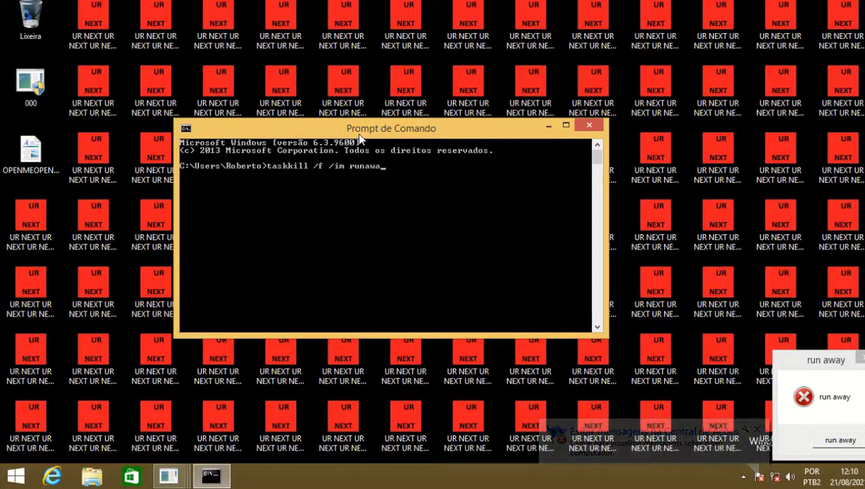
text(a)
key(Return)
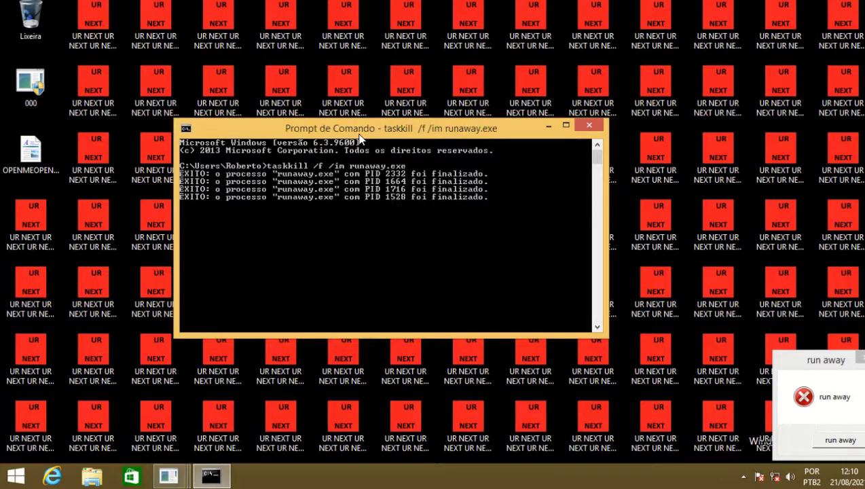
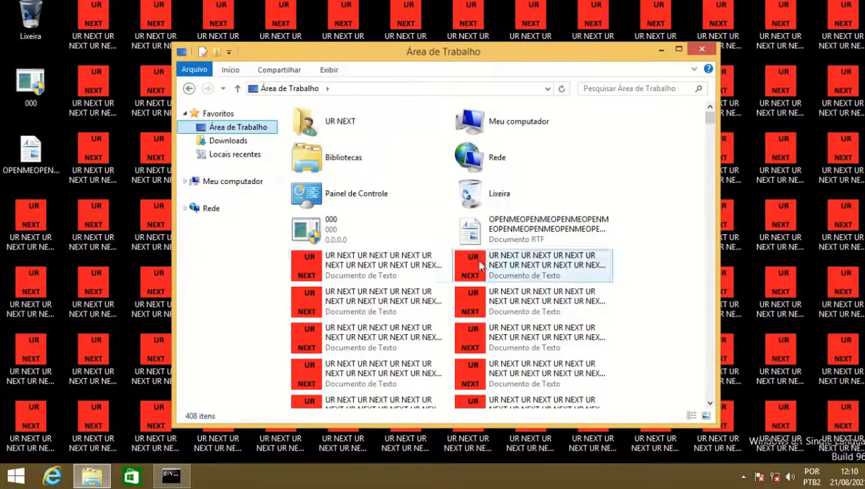
Move all files from the Área de Trabalho folder under Meu computador to the Lixeira.
click(228, 181)
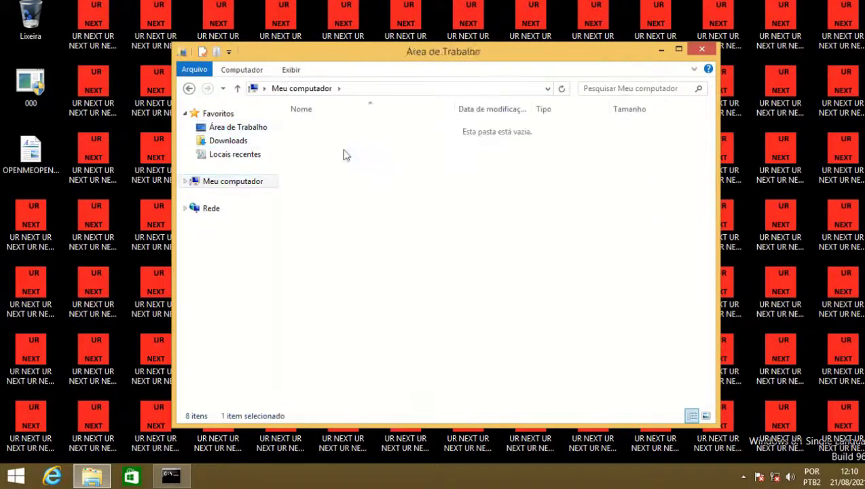
double_click(343, 155)
key(ctrl+a)
drag(417, 273, 28, 31)
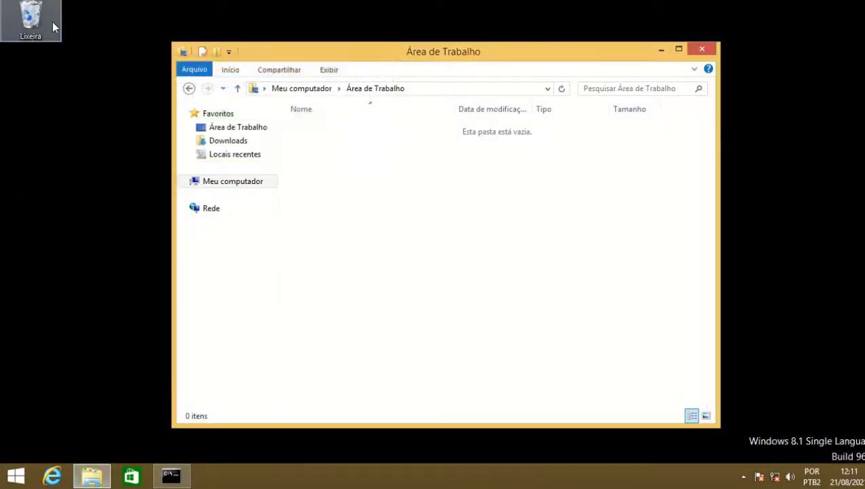
Empty the Lixeira, confirming the permanent deletion, and close the Área de Trabalho folder window.
right_click(53, 22)
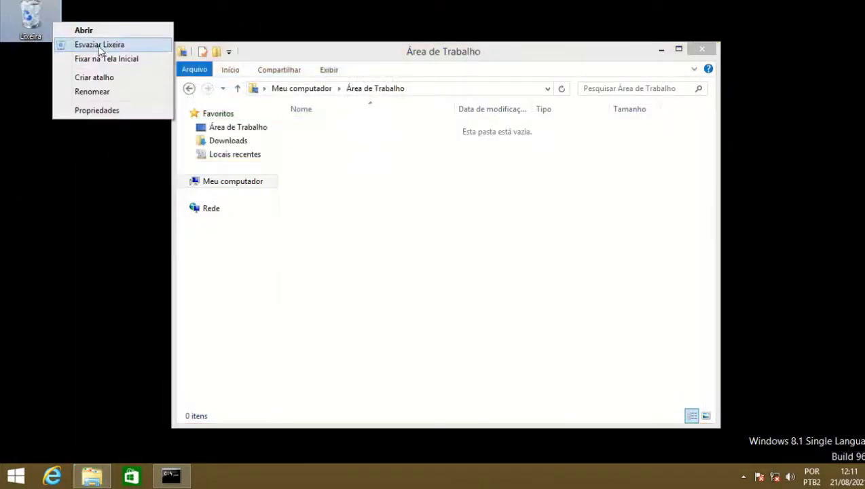
click(103, 42)
click(478, 250)
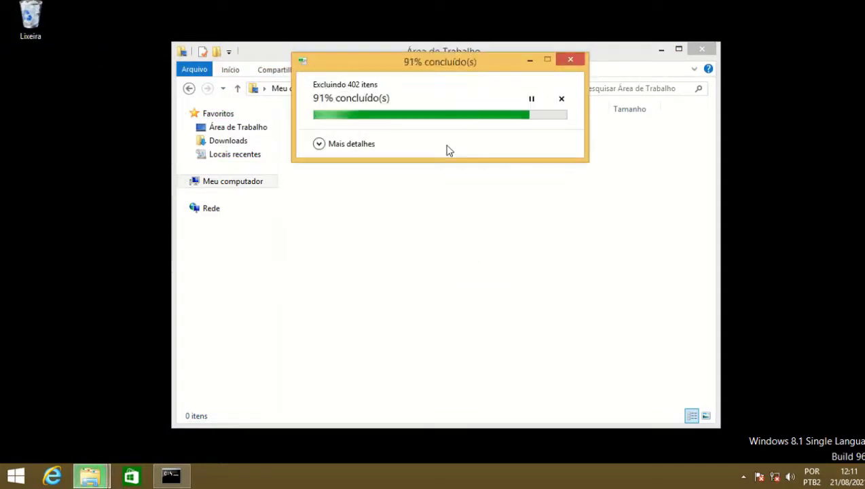
click(701, 50)
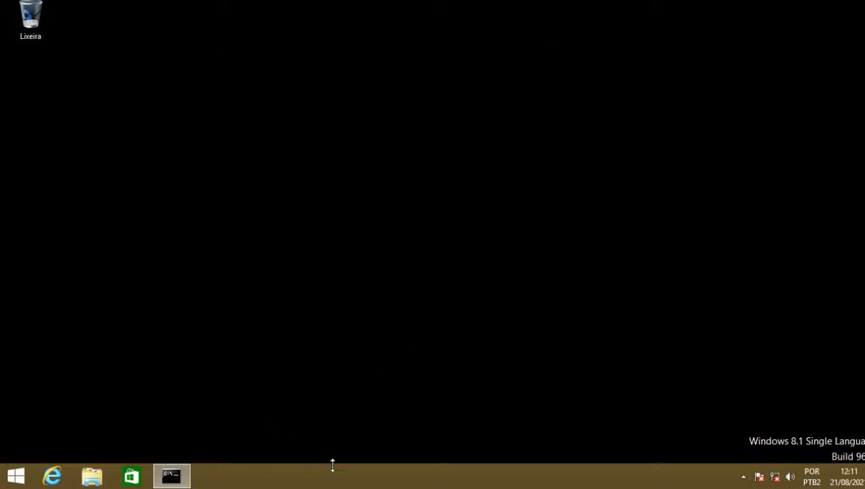
Try to open the Task Manager and dismiss the resulting message.
right_click(336, 479)
click(383, 435)
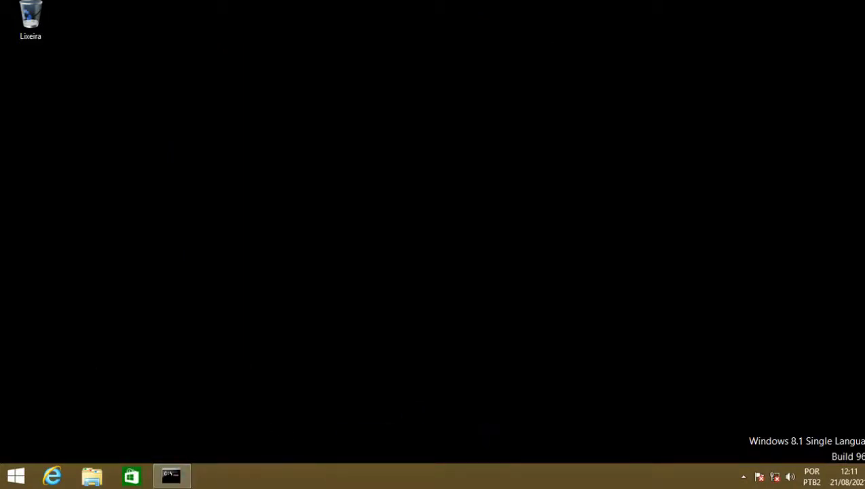
click(550, 288)
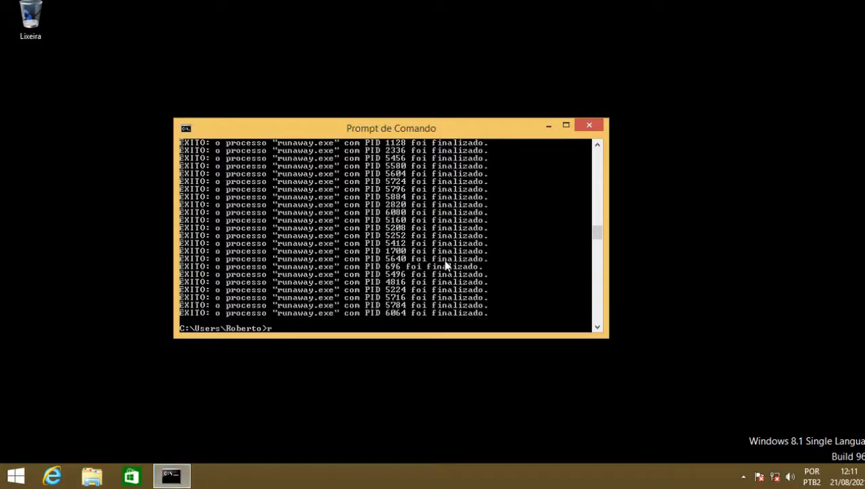
Launch the Editor do Registro from Prompt de Comando with "regedit" and allow it to make changes.
text(dit)
key(Return)
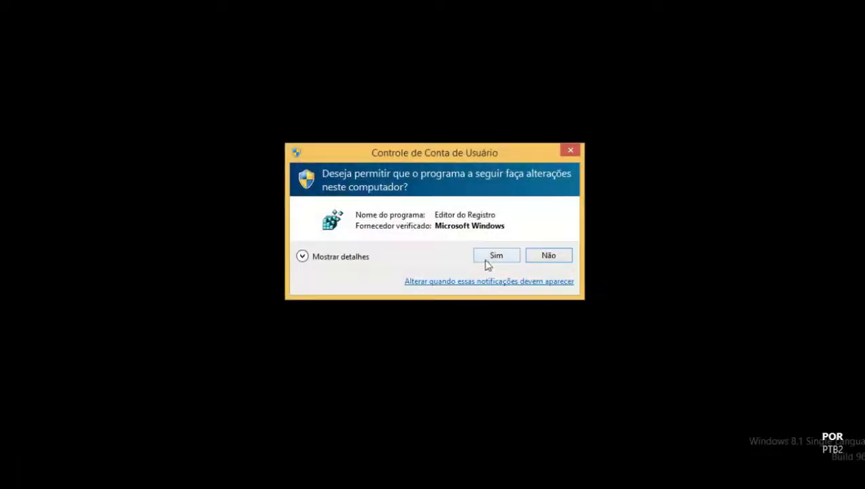
click(491, 258)
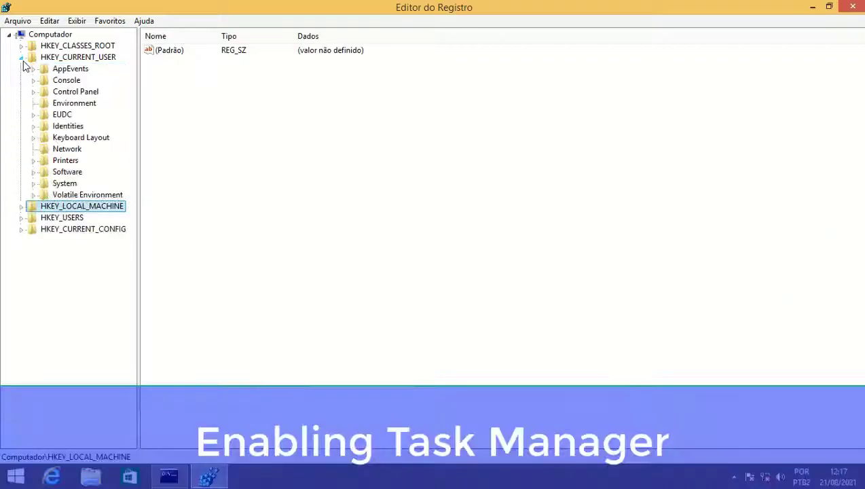
Open the registry key HKEY_CURRENT_USER\Software\Microsoft\Windows\CurrentVersion\Policies\System.
click(33, 172)
click(45, 206)
scroll(67, 259, down, 5)
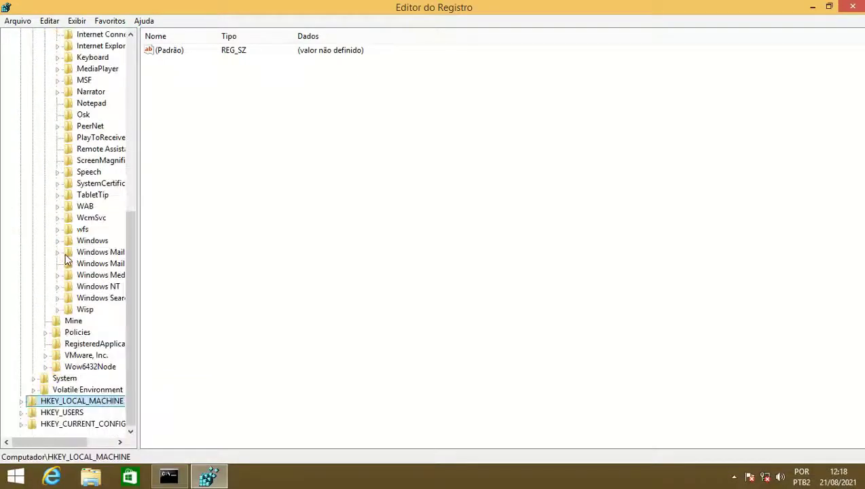
click(58, 241)
click(70, 252)
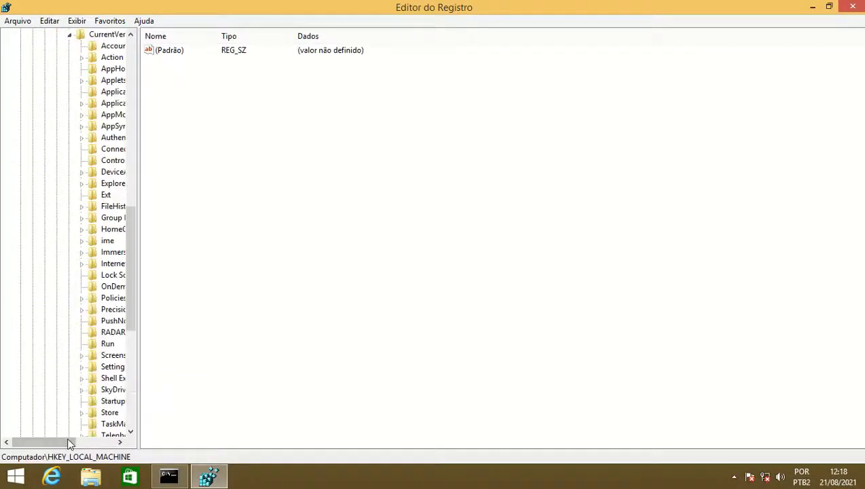
drag(67, 445, 84, 444)
scroll(100, 347, down, 2)
click(86, 230)
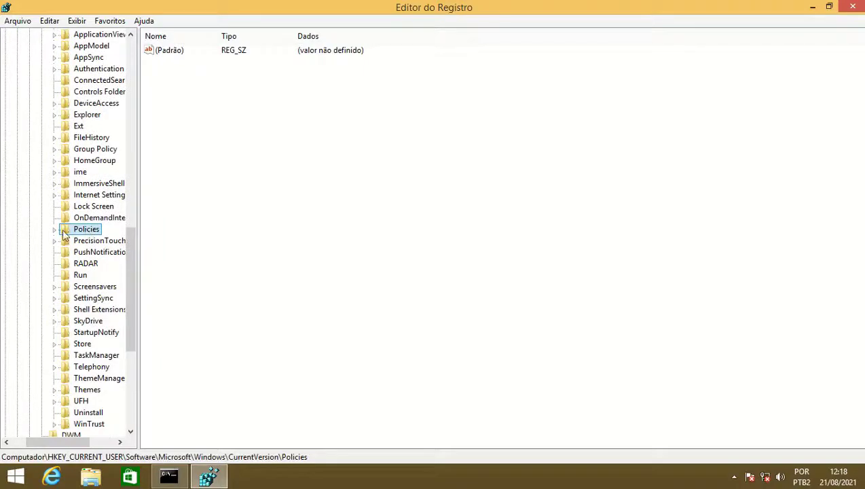
double_click(63, 233)
click(97, 241)
Delete the DisableTaskMgr value from the Policies\System key and confirm the deletion.
click(180, 62)
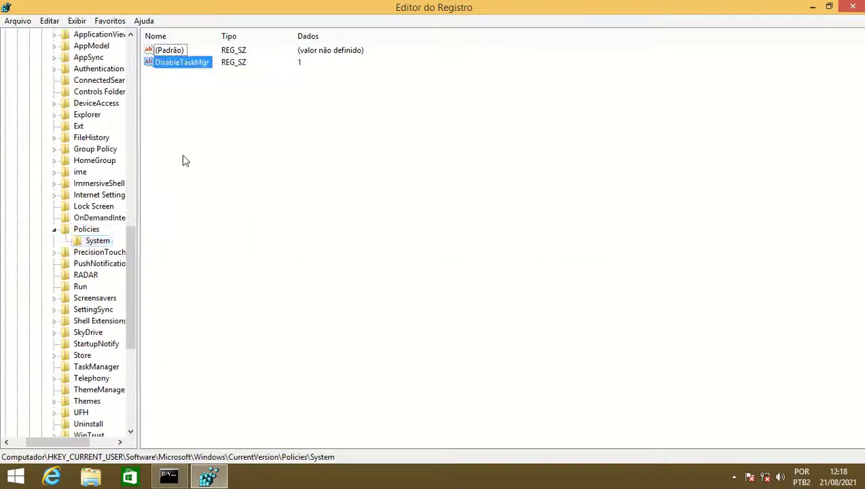
key(Delete)
key(Return)
Check that the Gerenciador de Tarefas opens, then close it along with the Editor do Registro and Prompt de Comando.
right_click(420, 475)
click(479, 444)
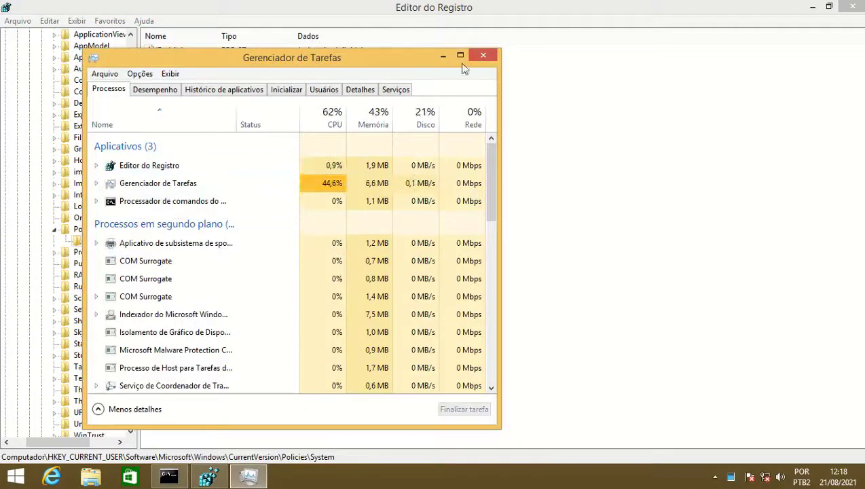
click(483, 55)
click(852, 6)
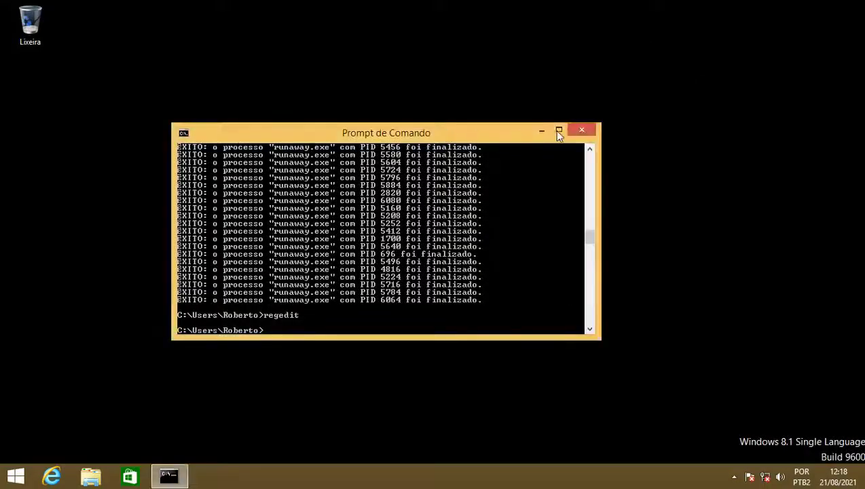
click(581, 130)
Open the file location of a Windows accessory from the full app list and go to the Inicializar folder under Programas.
click(15, 475)
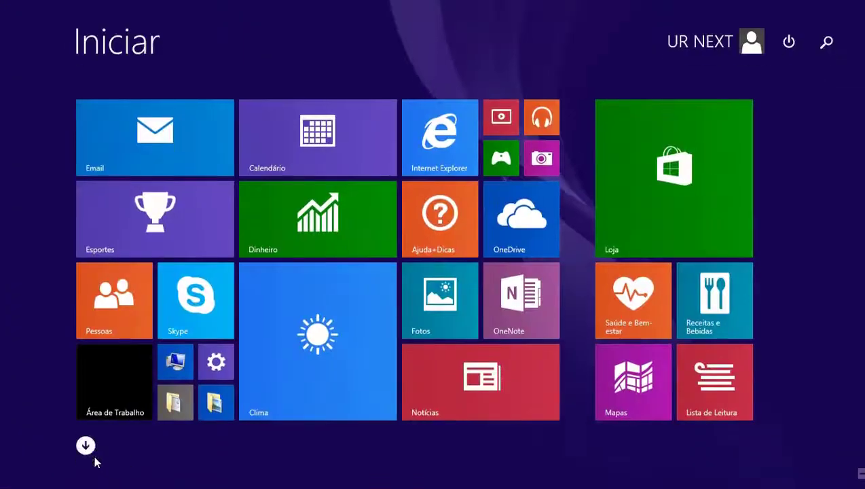
click(85, 445)
scroll(270, 276, down, 2)
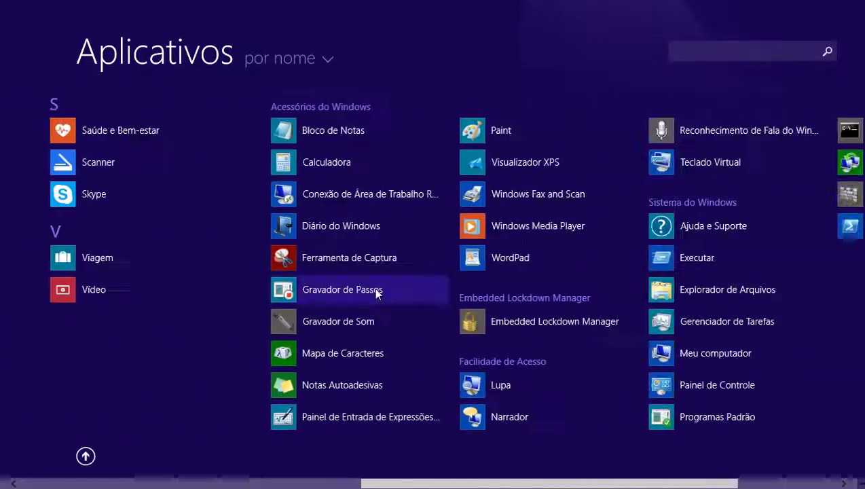
right_click(493, 236)
click(534, 299)
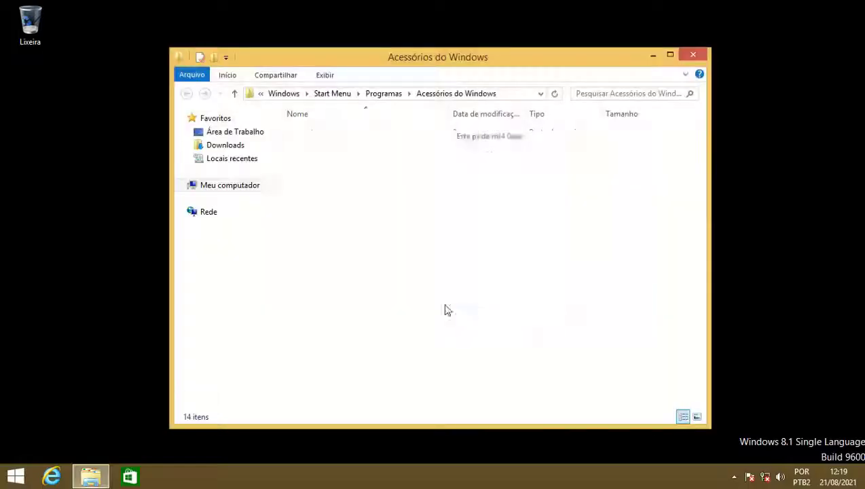
click(387, 95)
double_click(335, 184)
Delete all items in the Inicializar startup folder and close its window.
drag(320, 211, 401, 103)
key(Delete)
key(Return)
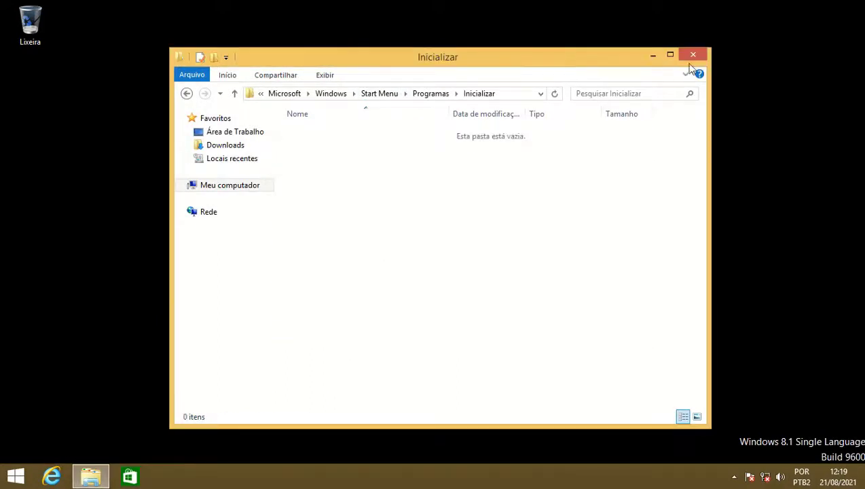
drag(575, 63, 532, 81)
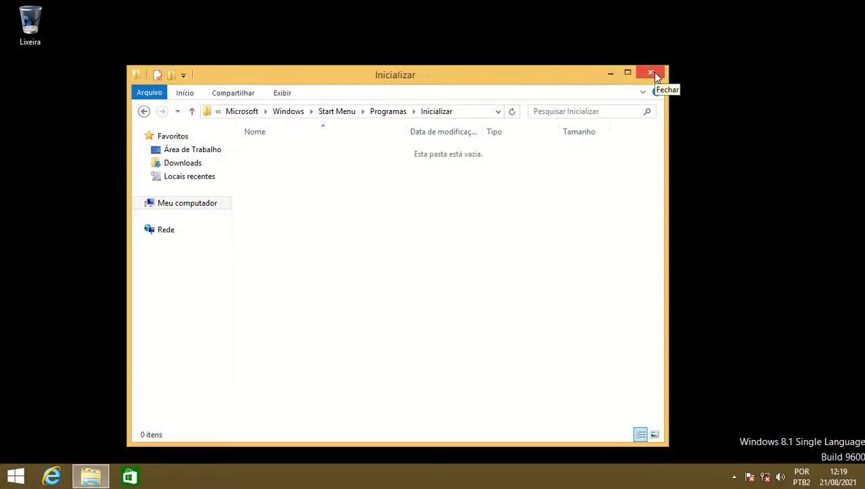
click(650, 73)
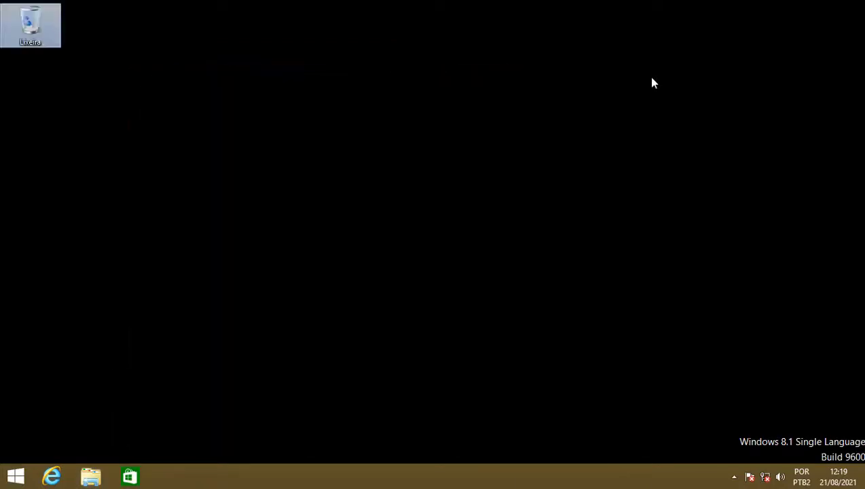
Apply the default Windows theme in the desktop's Personalização settings and close the window.
right_click(439, 237)
click(479, 358)
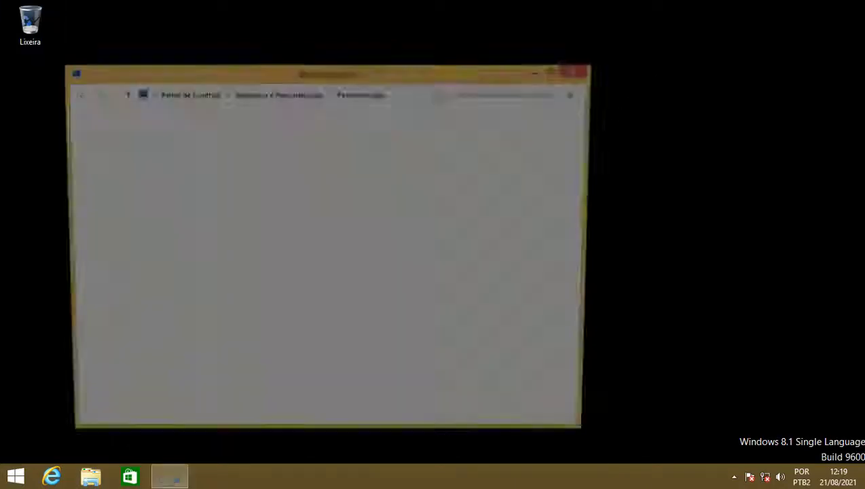
scroll(263, 313, down, 1)
scroll(264, 313, down, 1)
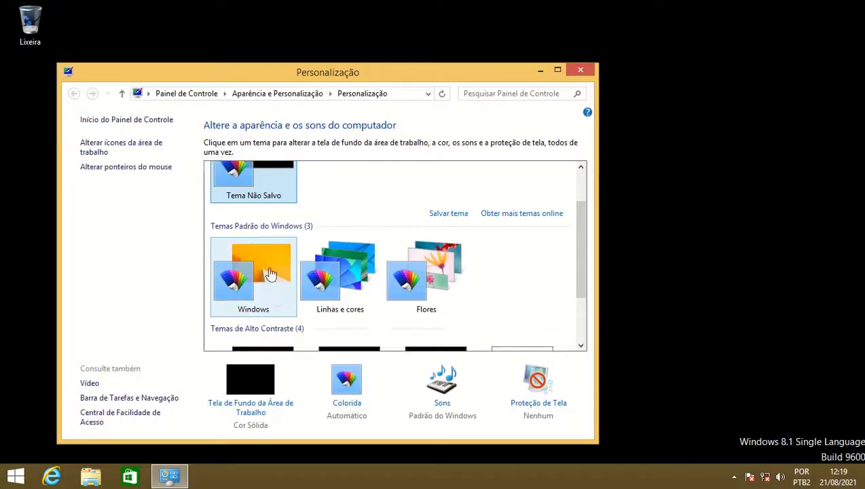
scroll(265, 272, down, 1)
click(262, 267)
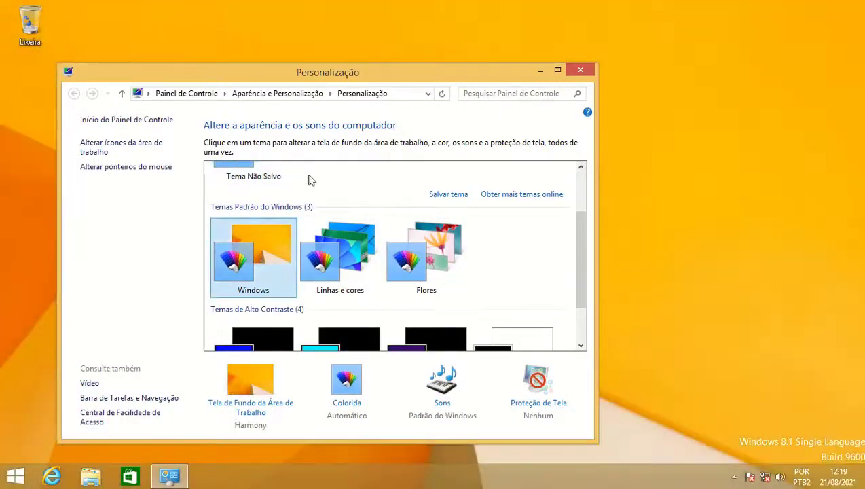
click(581, 72)
Reopen the Editor do Registro by running "regedit" and allow it to make changes.
key(super+r)
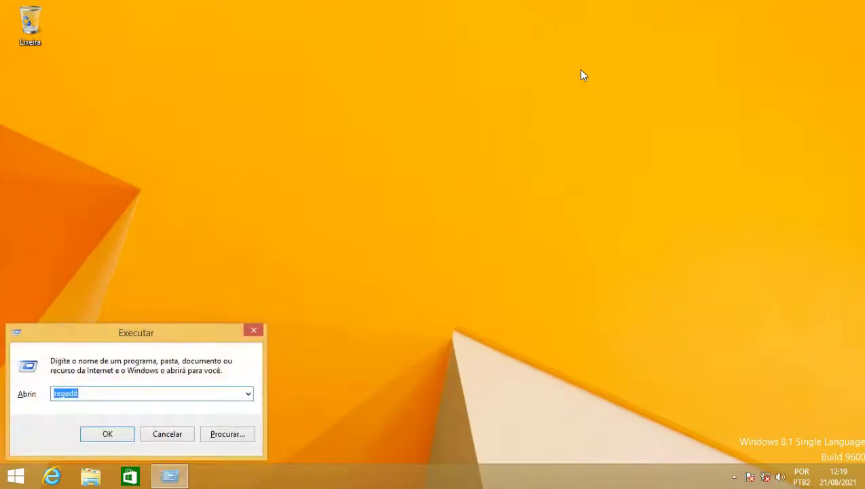
key(Return)
click(499, 254)
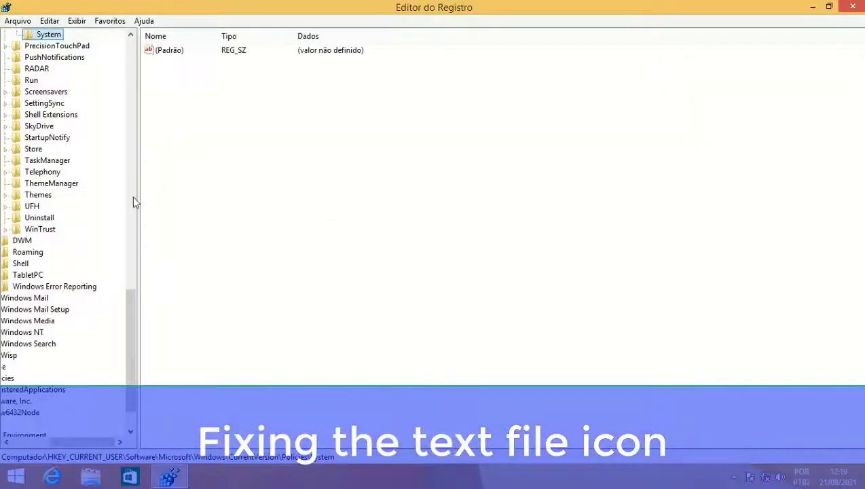
Collapse the HKEY_CURRENT_USER branch and expand HKEY_CLASSES_ROOT in the registry tree.
scroll(125, 151, up, 10)
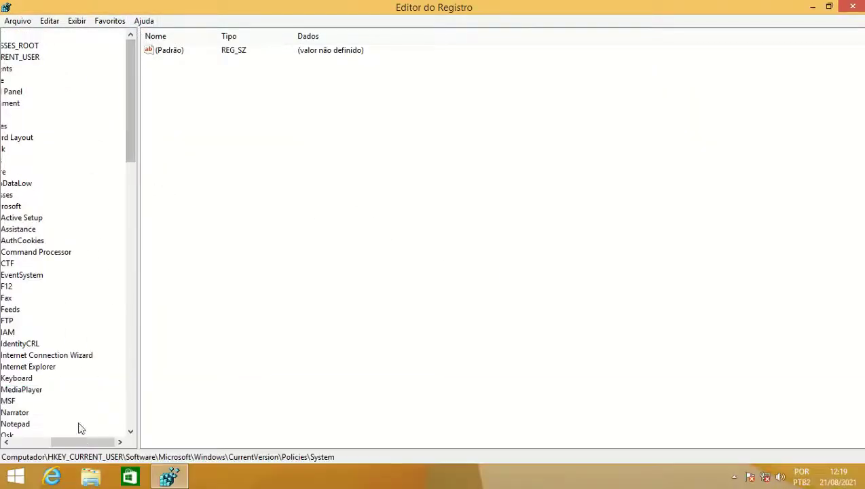
drag(78, 442, 20, 442)
click(21, 57)
click(21, 46)
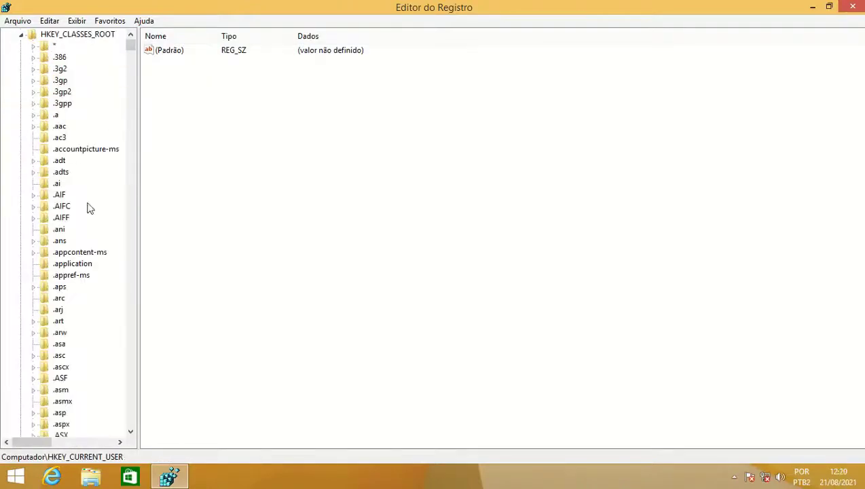
Locate the txtfile key under HKEY_CLASSES_ROOT and open its DefaultIcon subkey.
scroll(87, 207, down, 20)
drag(131, 66, 131, 371)
click(82, 343)
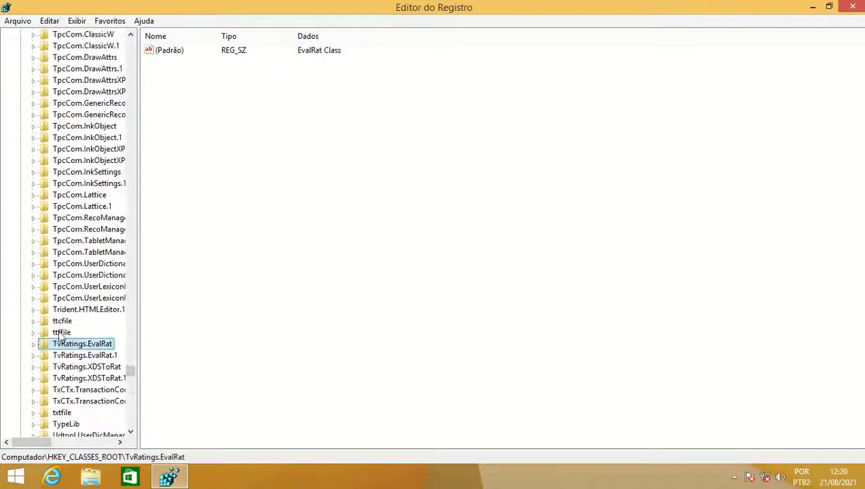
click(65, 322)
scroll(68, 323, up, 12)
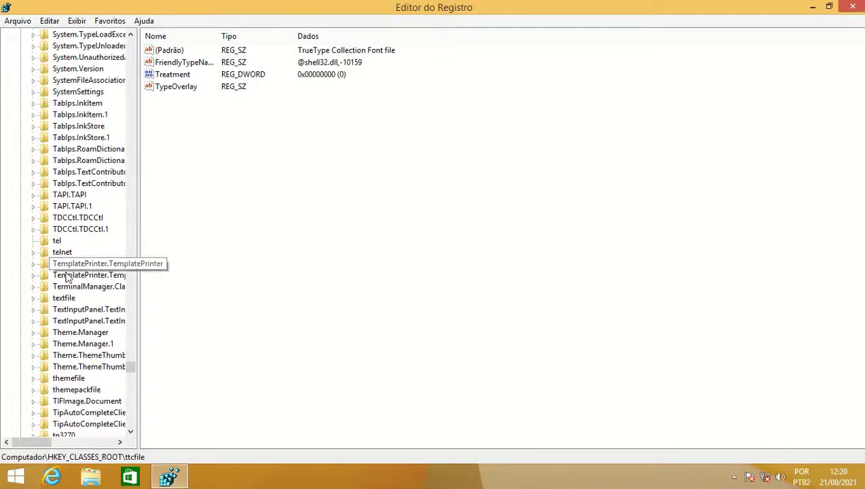
scroll(68, 298, down, 19)
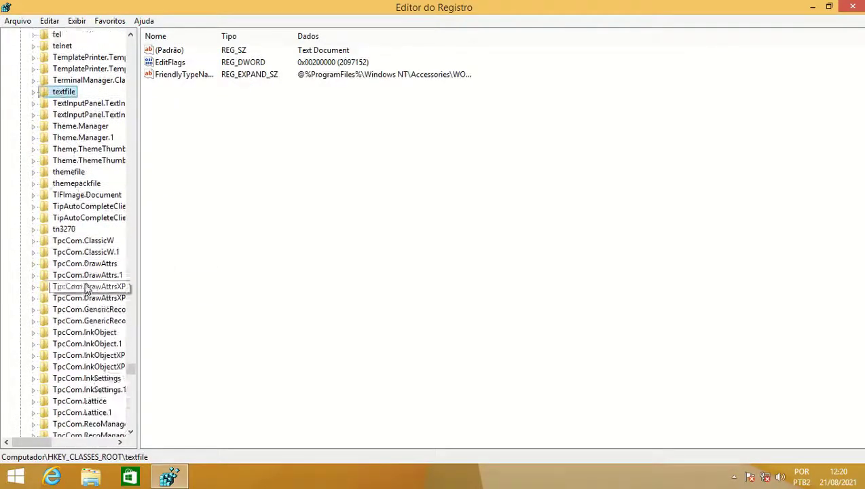
scroll(88, 275, down, 3)
scroll(75, 229, up, 2)
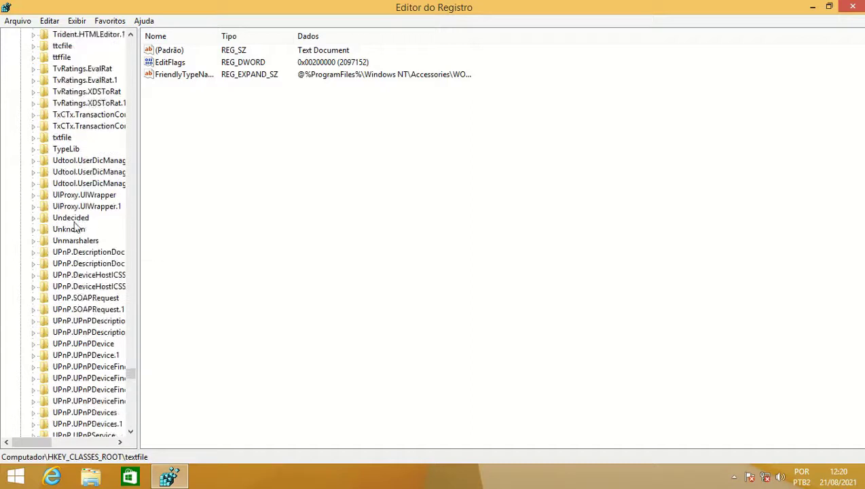
click(62, 138)
click(33, 137)
click(84, 149)
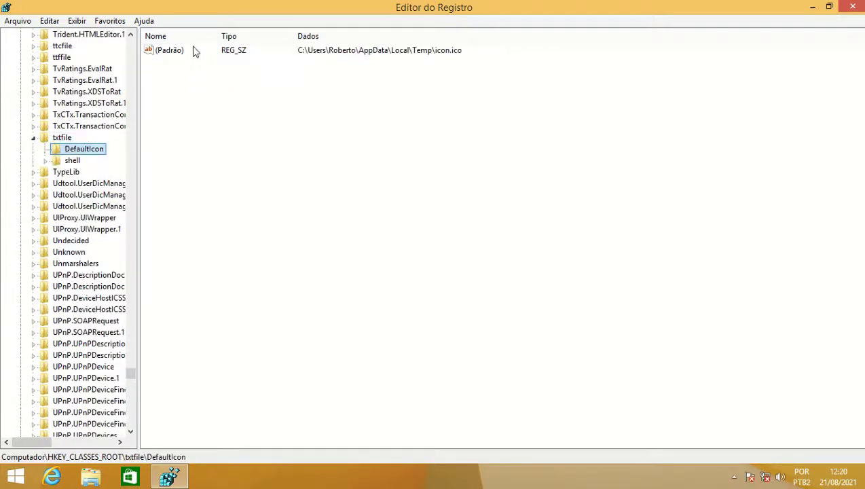
Set the (Padrão) value of DefaultIcon to "%systemroot%\system32\imageres.dll, -102" and minimize the Editor do Registro.
double_click(170, 50)
key(BackSpace)
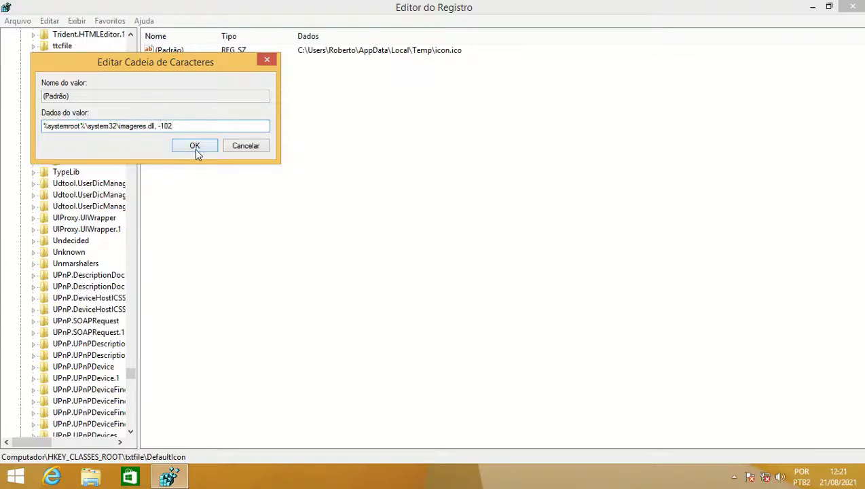
click(194, 149)
click(814, 6)
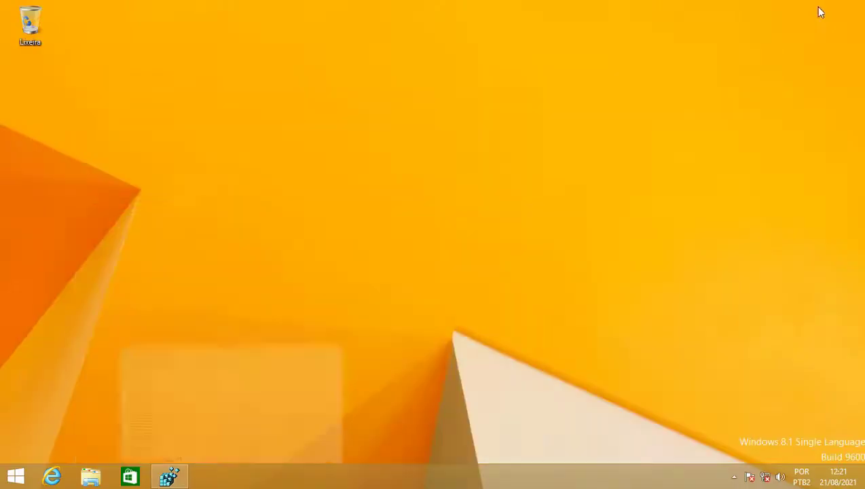
Open the Windows folder on Disco Local (C:) and examine the icons of its text files.
click(90, 476)
double_click(304, 290)
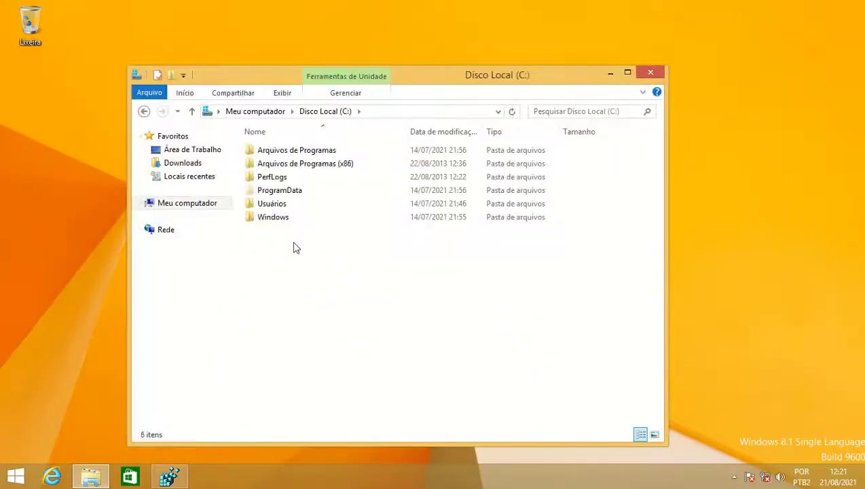
double_click(296, 219)
scroll(366, 333, down, 15)
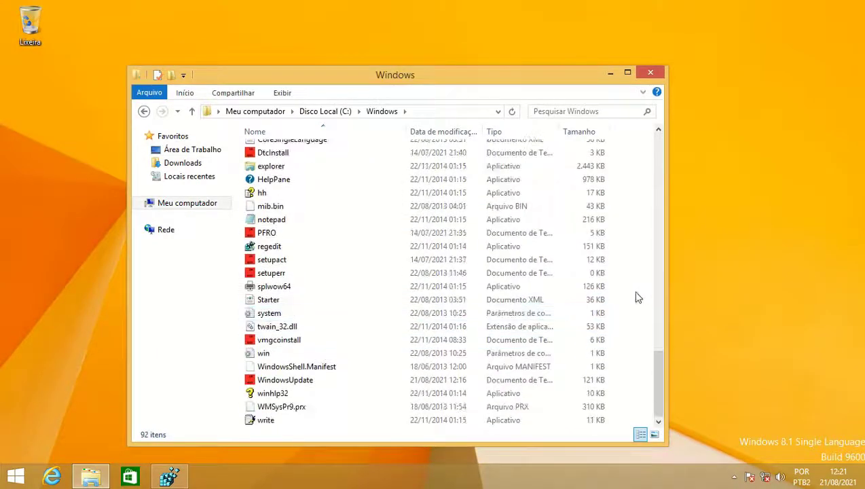
Refresh the Windows folder listing, check the text file icons, then open the setupact text file and close it again.
right_click(637, 293)
click(622, 351)
scroll(428, 302, up, 13)
scroll(427, 302, down, 5)
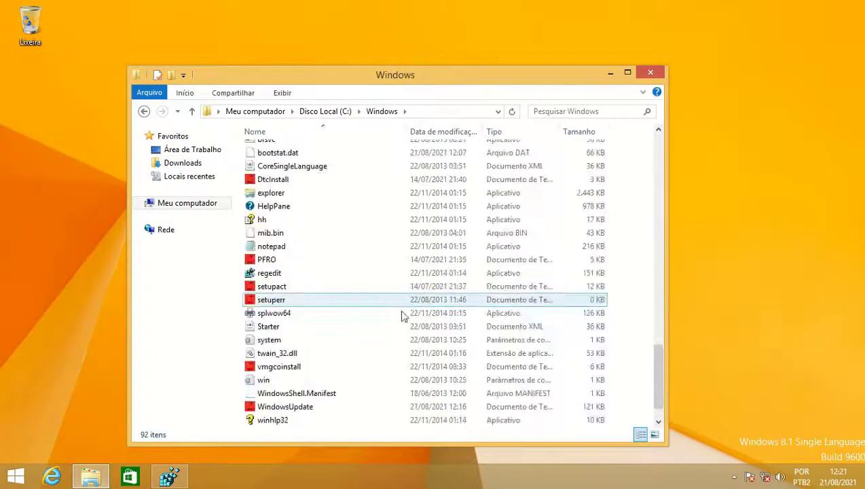
double_click(405, 286)
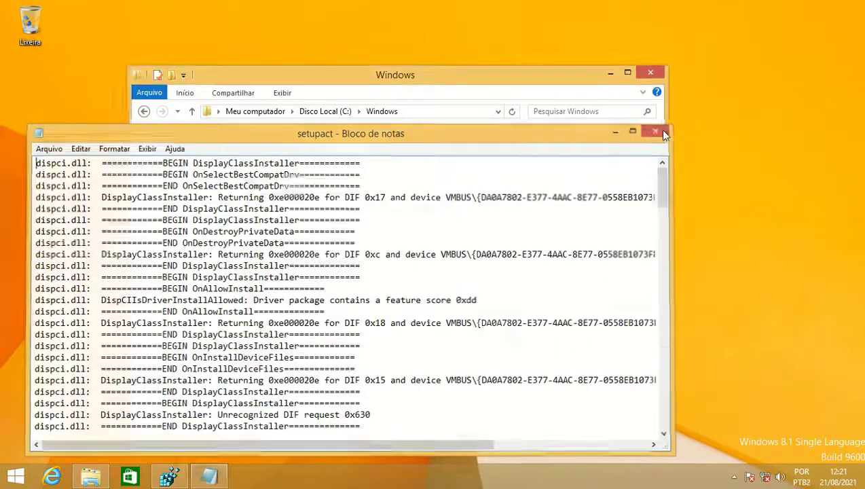
click(658, 129)
Restart Windows Explorer through the Gerenciador de Tarefas and minimize the restored Editor do Registro.
right_click(399, 480)
click(440, 437)
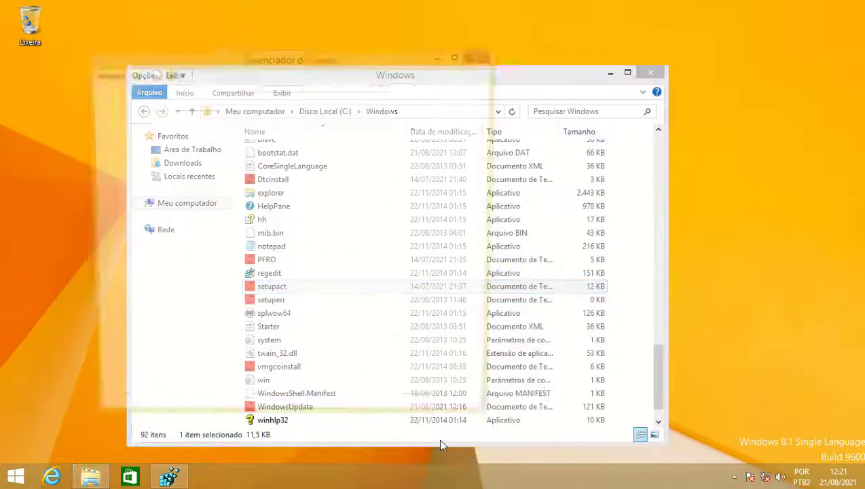
click(204, 201)
click(460, 408)
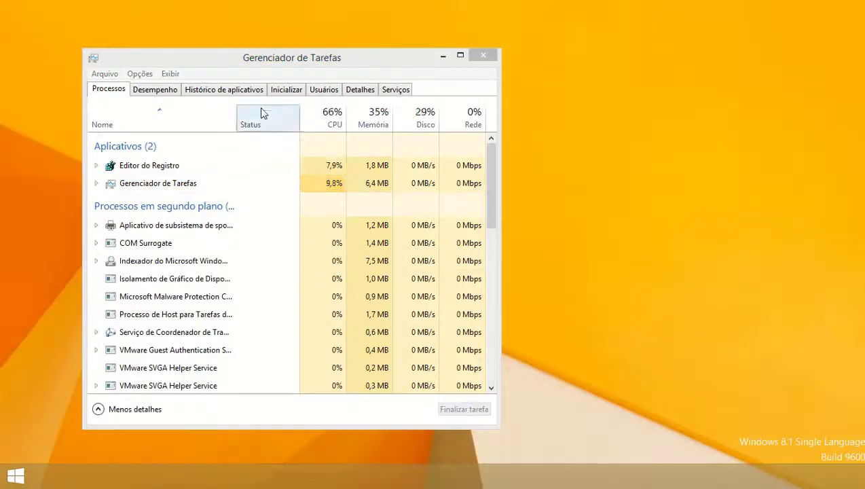
drag(261, 63, 410, 58)
double_click(298, 159)
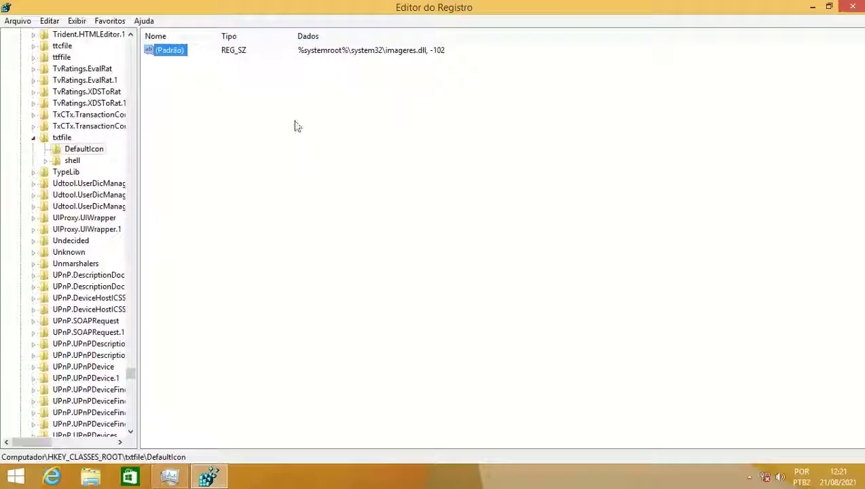
click(813, 6)
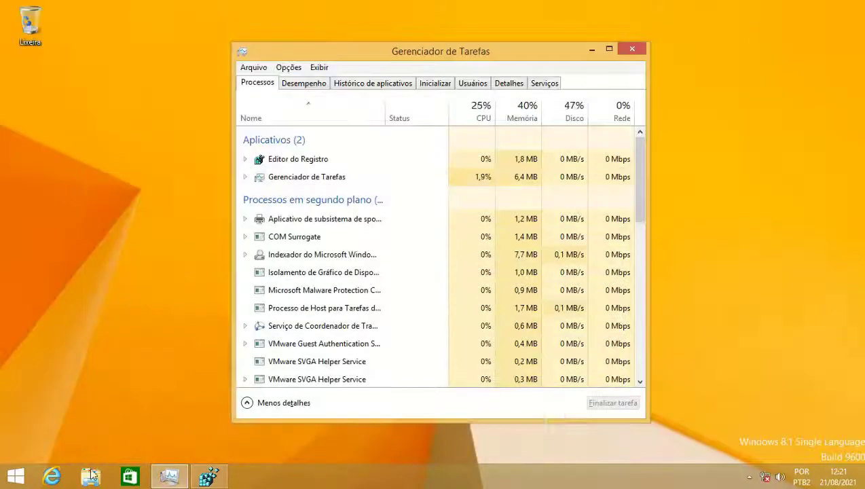
Examine the text file icons in the Windows folder on Disco Local (C:), then close that folder and the Gerenciador de Tarefas.
click(91, 478)
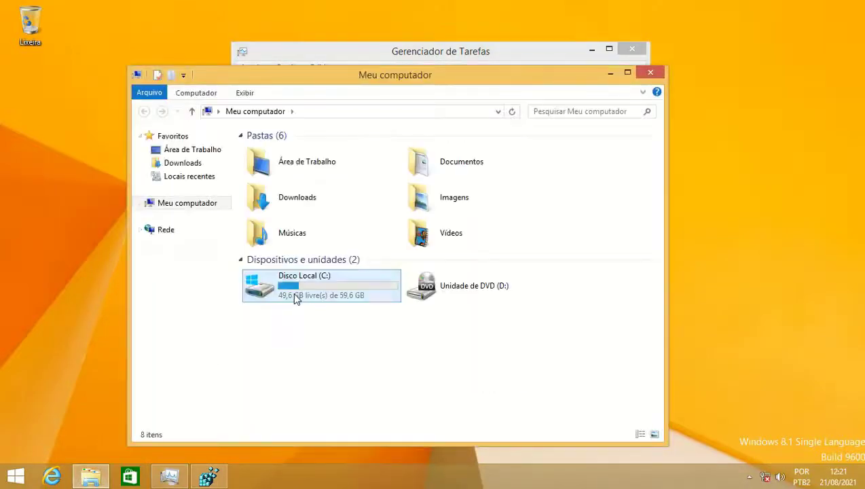
double_click(295, 297)
click(292, 216)
double_click(292, 216)
scroll(329, 324, down, 20)
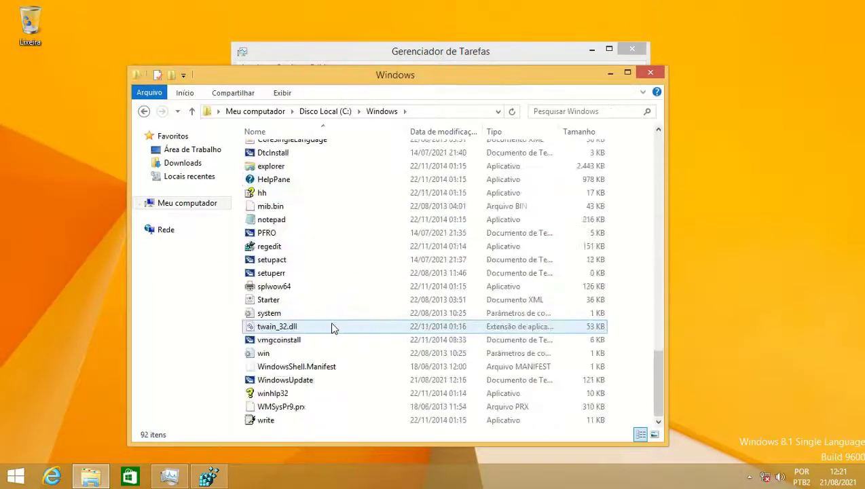
click(651, 73)
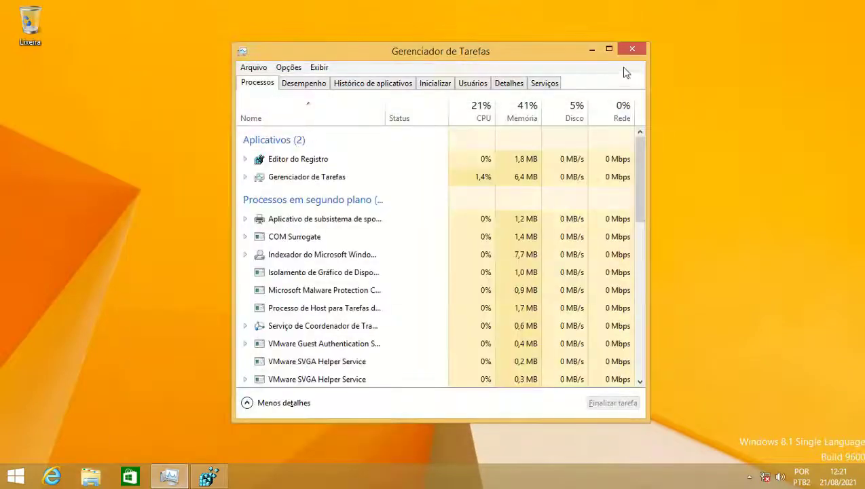
click(632, 51)
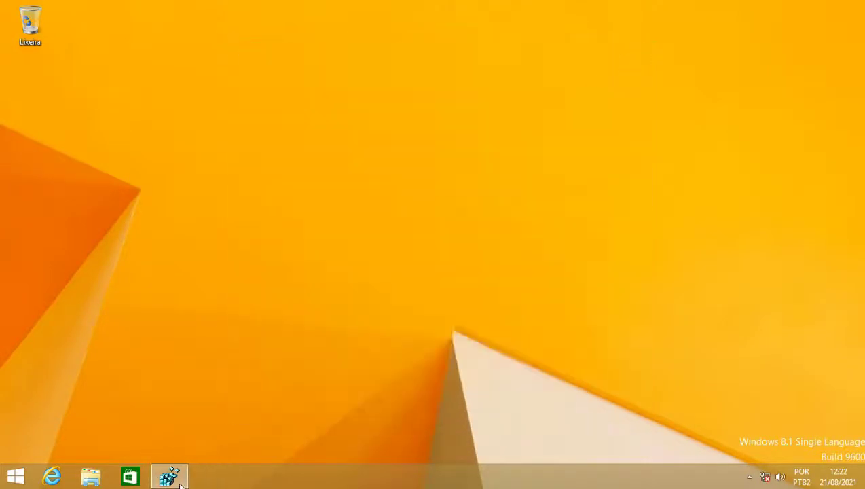
Collapse the HKEY_CLASSES_ROOT branch in the registry tree and close the Editor do Registro.
click(169, 477)
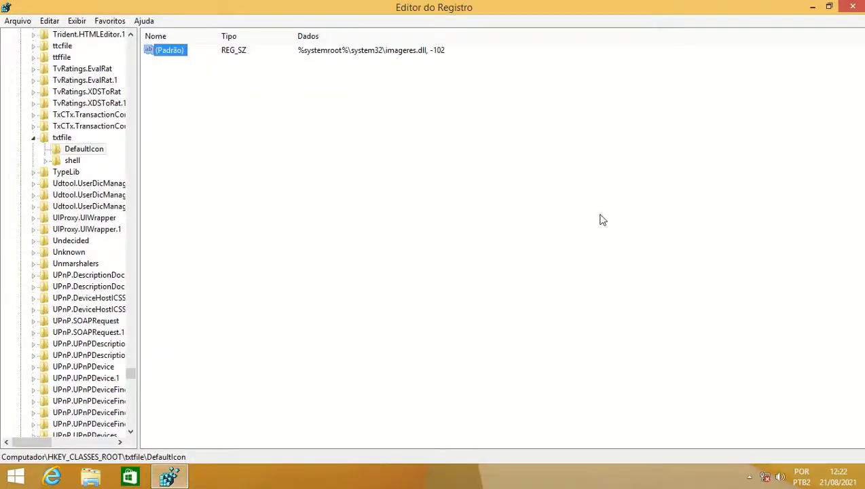
drag(131, 377, 22, 61)
click(21, 46)
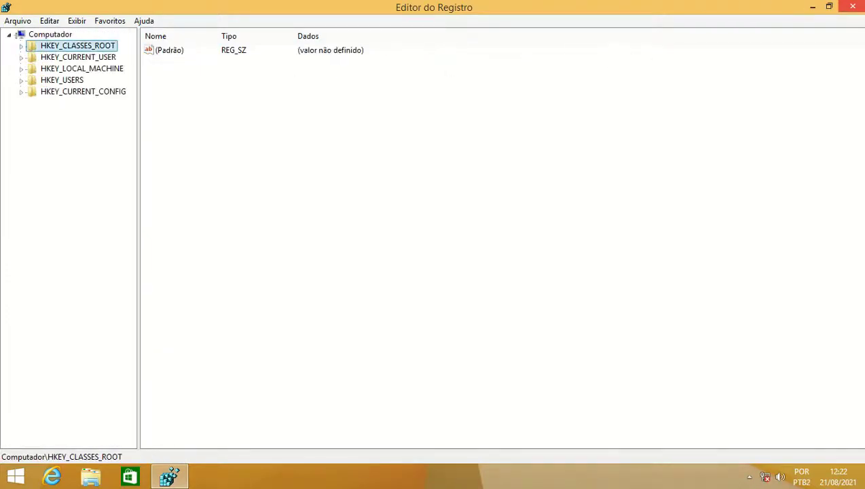
key(alt+F4)
Open the %temp% folder, permanently delete everything in it and close its window.
key(super+r)
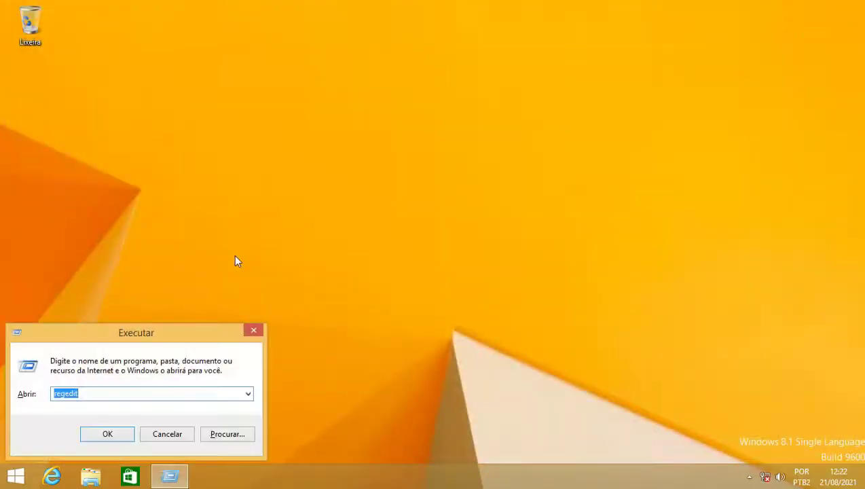
text(%temp%)
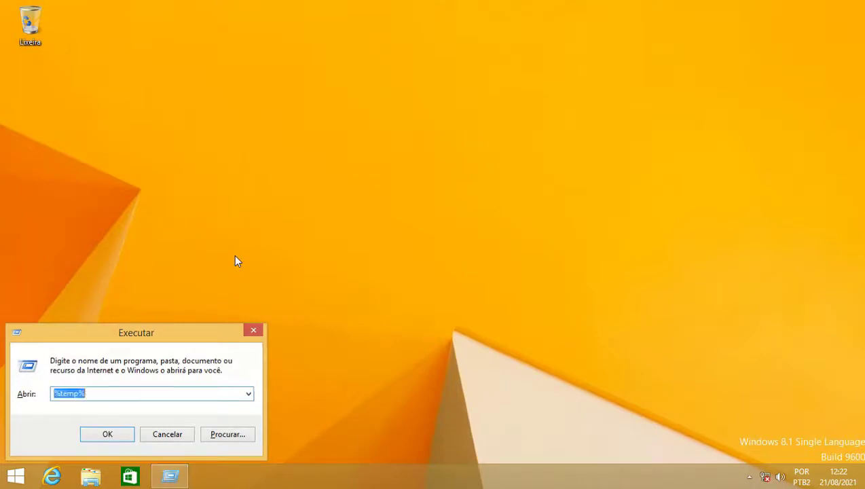
key(Return)
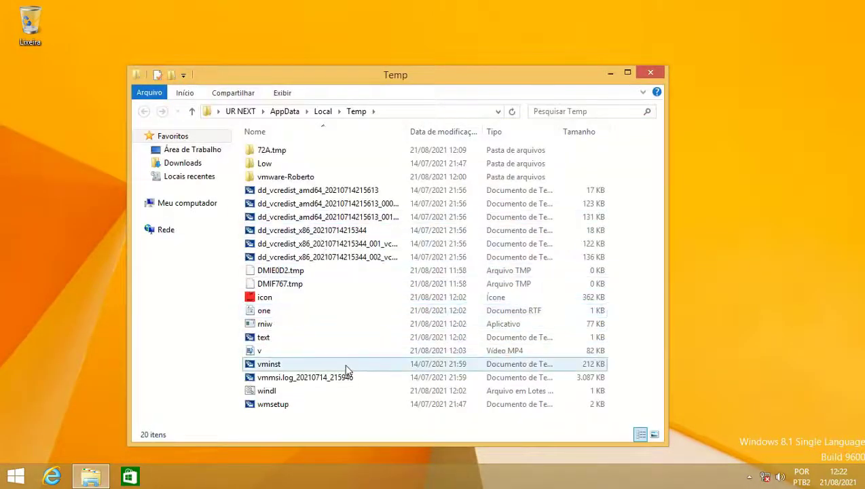
key(ctrl+a)
key(shift+Delete)
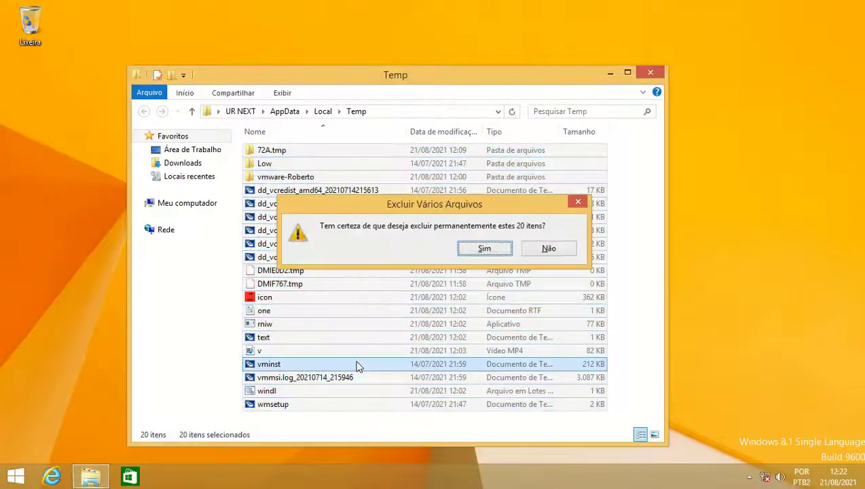
key(Return)
click(653, 73)
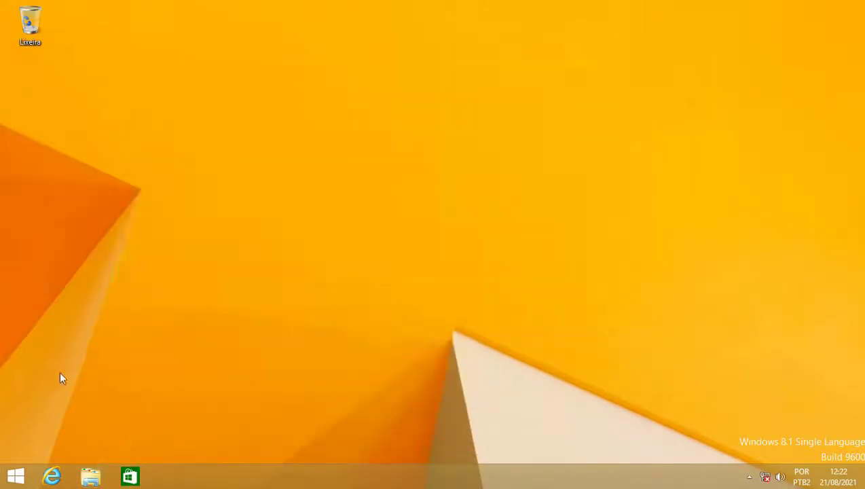
drag(206, 322, 288, 394)
drag(505, 83, 283, 349)
Run "control" to open the Painel de Controle and go to its Contas de Usuário page.
key(super+r)
text(contro)
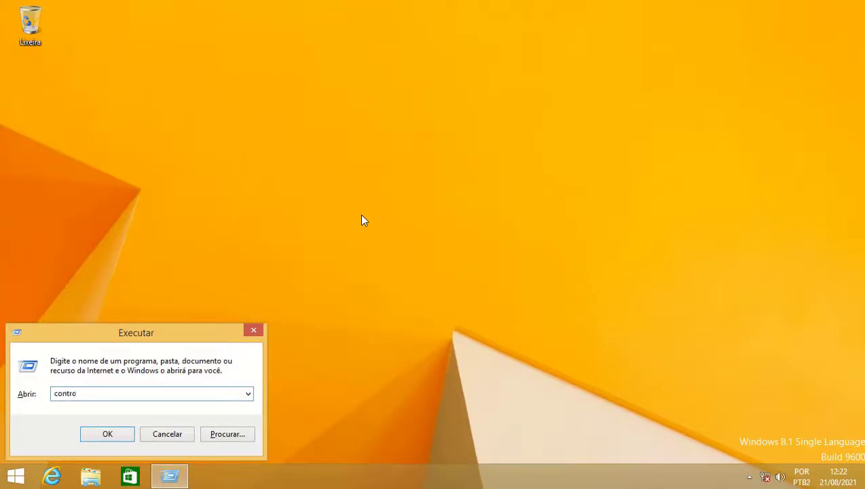
text(l)
key(Return)
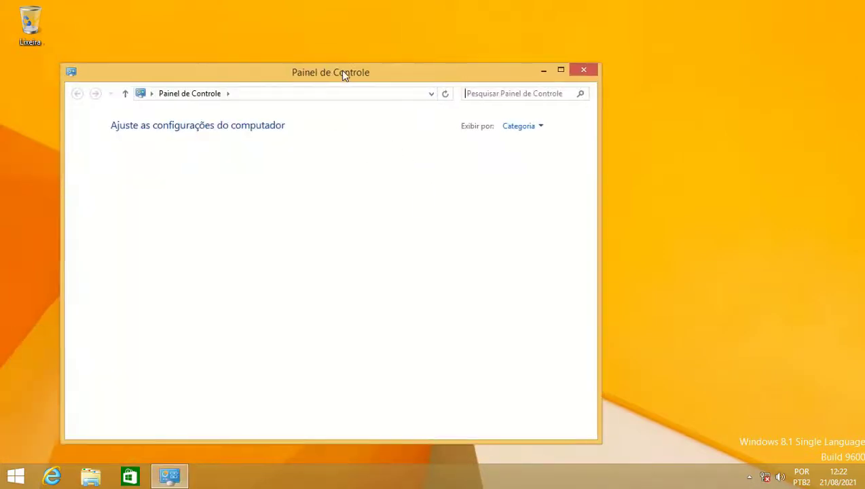
drag(343, 74, 462, 57)
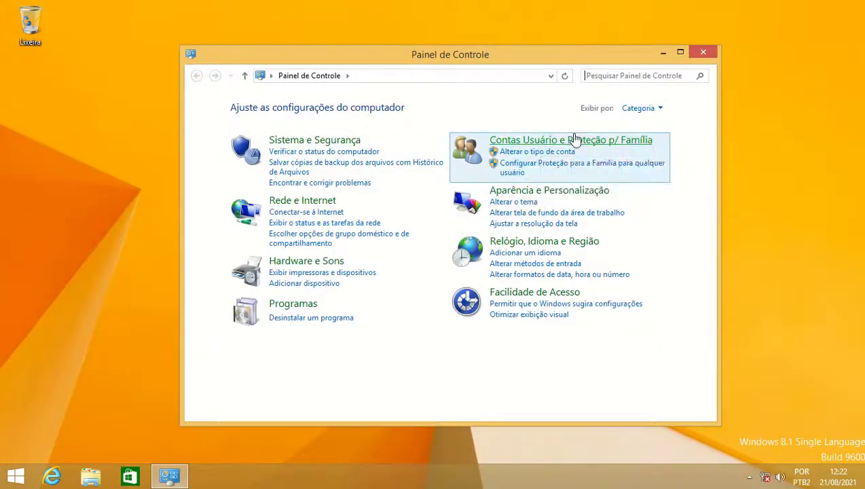
click(573, 139)
click(411, 109)
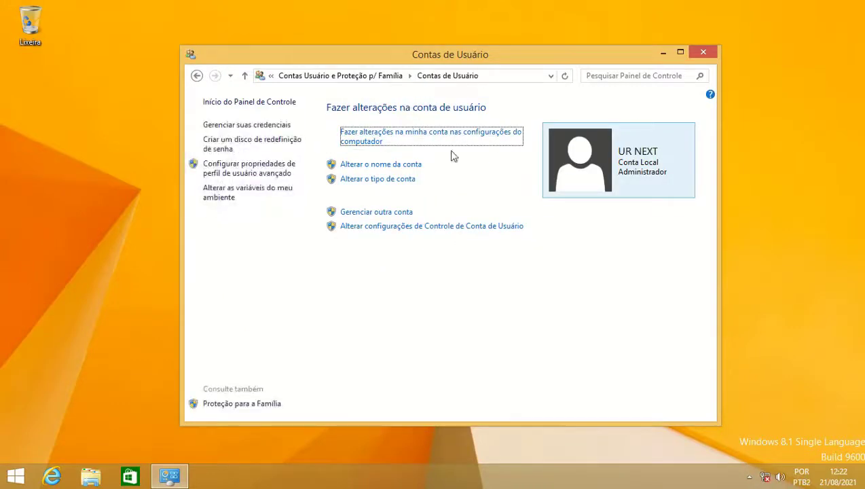
Rename the local administrator account to the owner's first name and close the Contas de Usuário window.
click(388, 165)
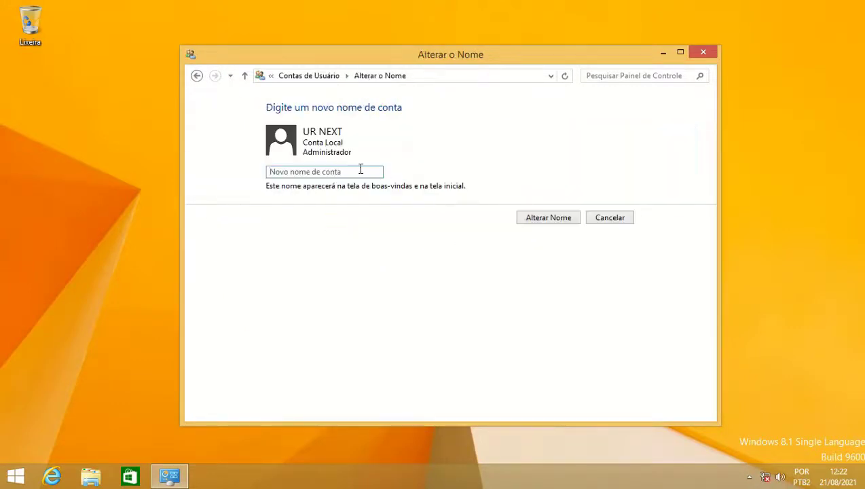
click(361, 172)
text(Roberto)
click(529, 216)
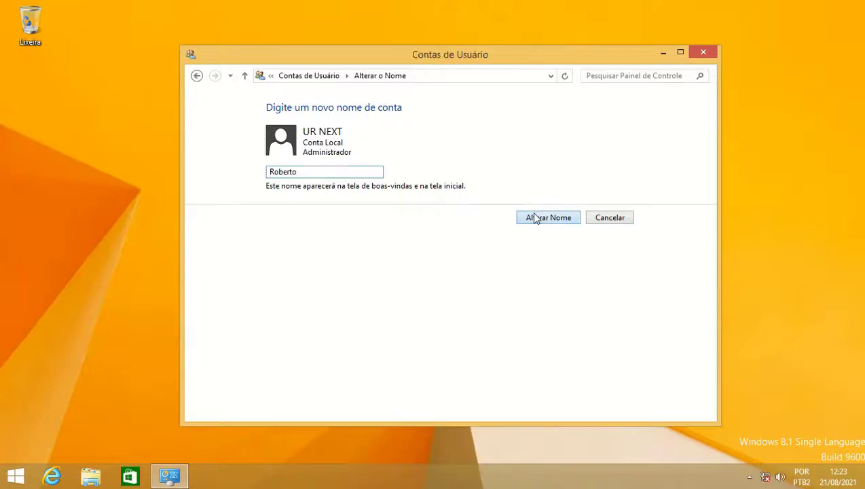
click(703, 52)
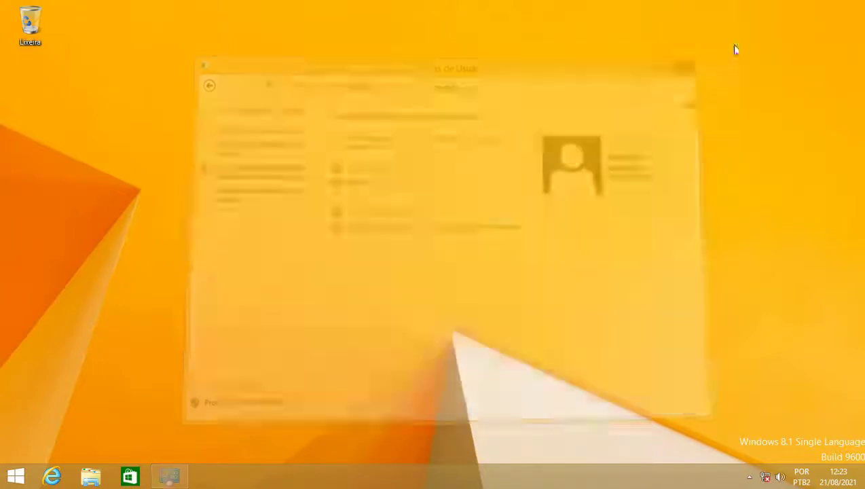